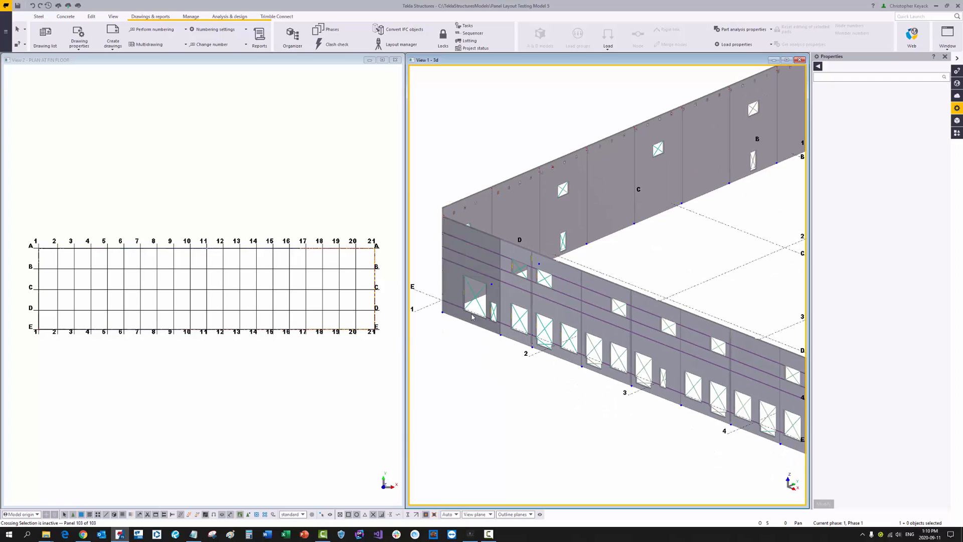
Select the wall panel at grid corner E-1 and open its drawing from the drawing list.
left_click(452, 278)
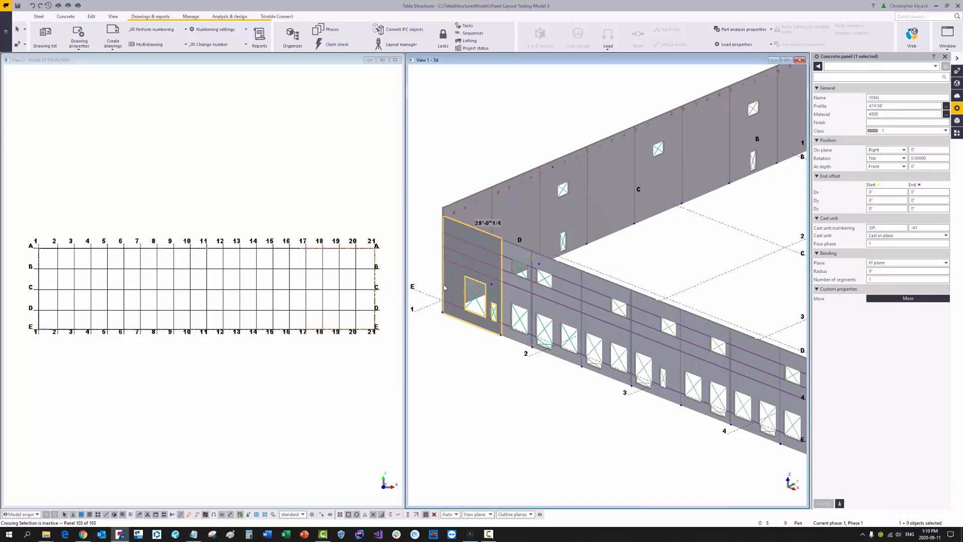
left_click(44, 38)
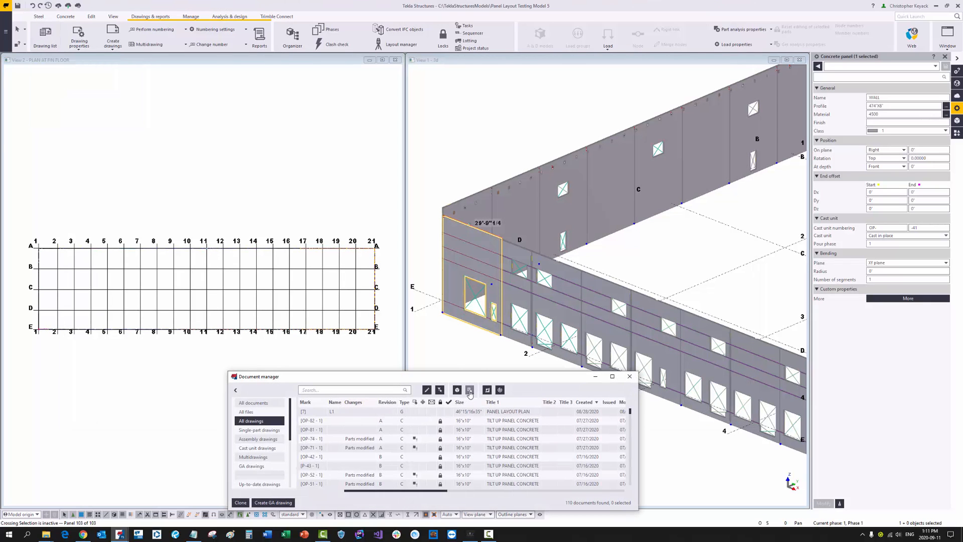
double_click(319, 422)
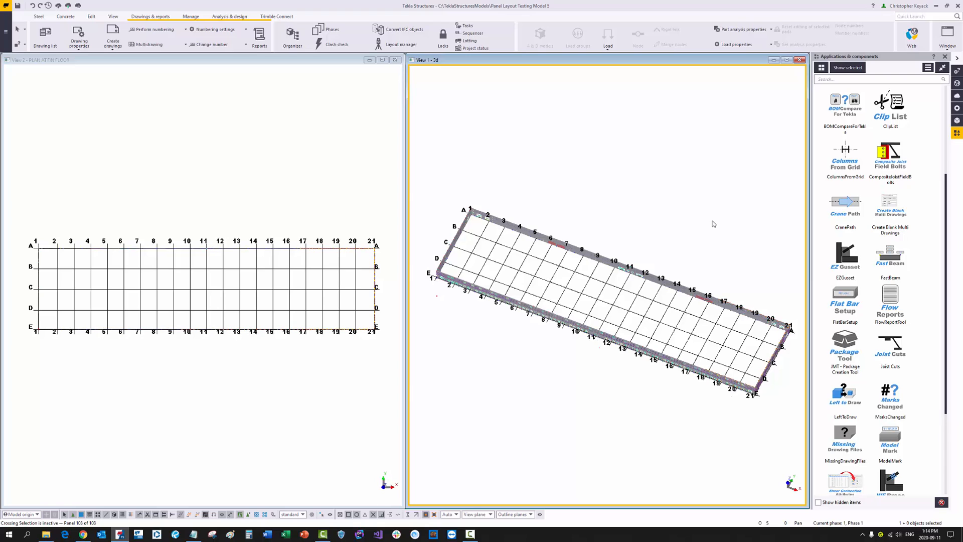
Create a polygon crane path around the building perimeter through grid corners A1, E1, E21 and A21, using the standard Crane Path settings.
double_click(846, 203)
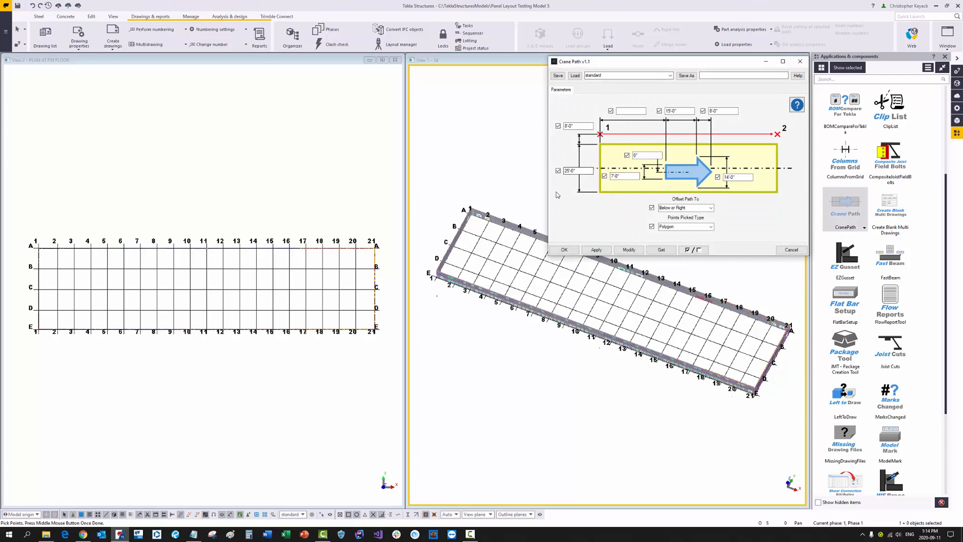
left_click(563, 250)
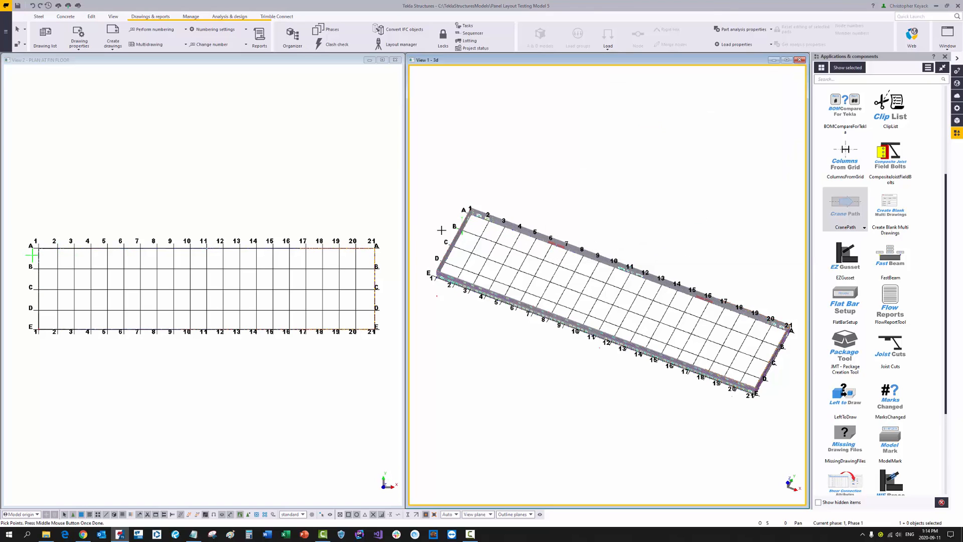
scroll(40, 246, "up", 3)
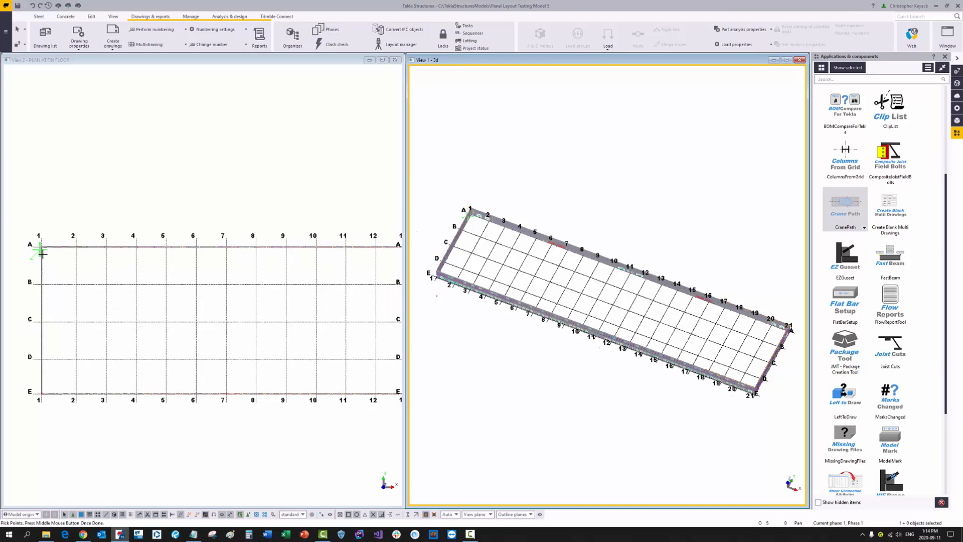
left_click(40, 245)
left_click(41, 393)
middle_click(41, 394)
scroll(41, 394, "down", 3)
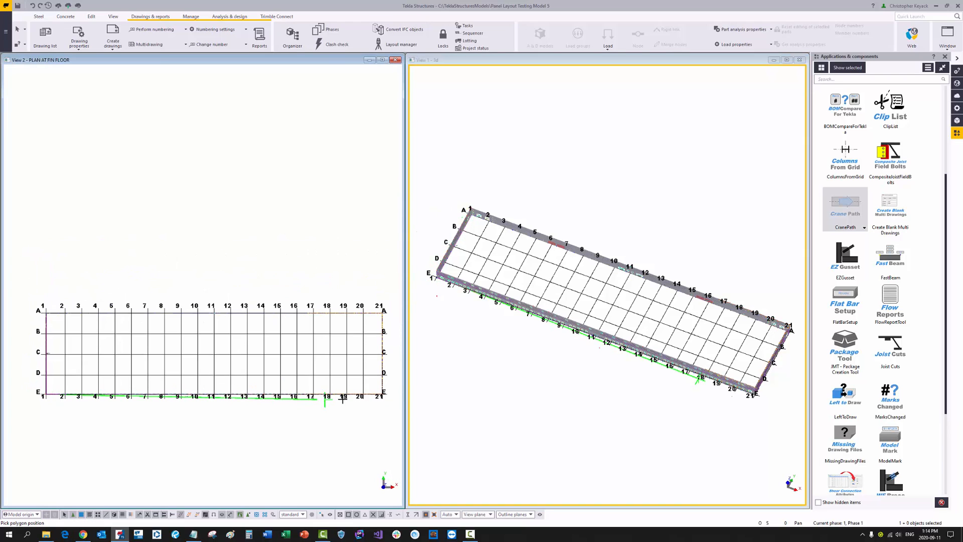
left_click(386, 395)
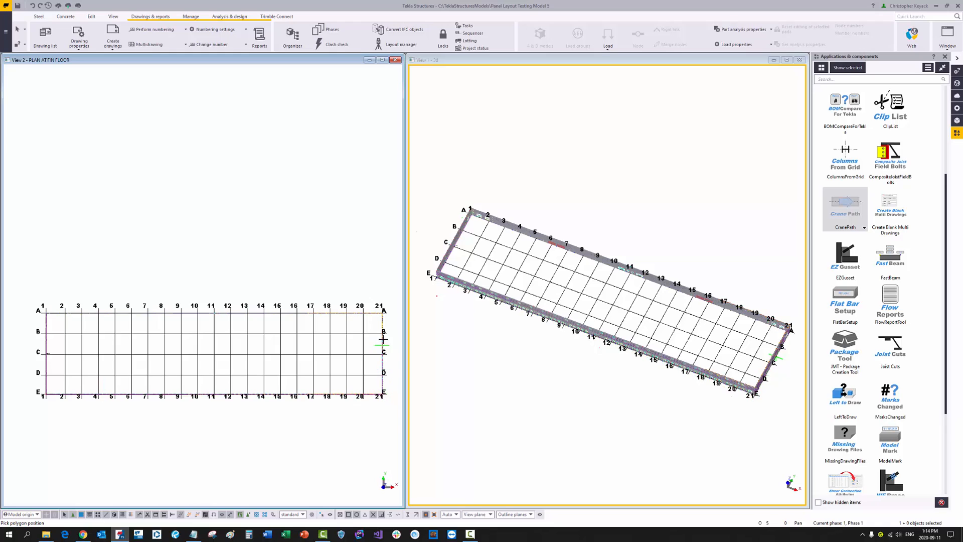
left_click(382, 309)
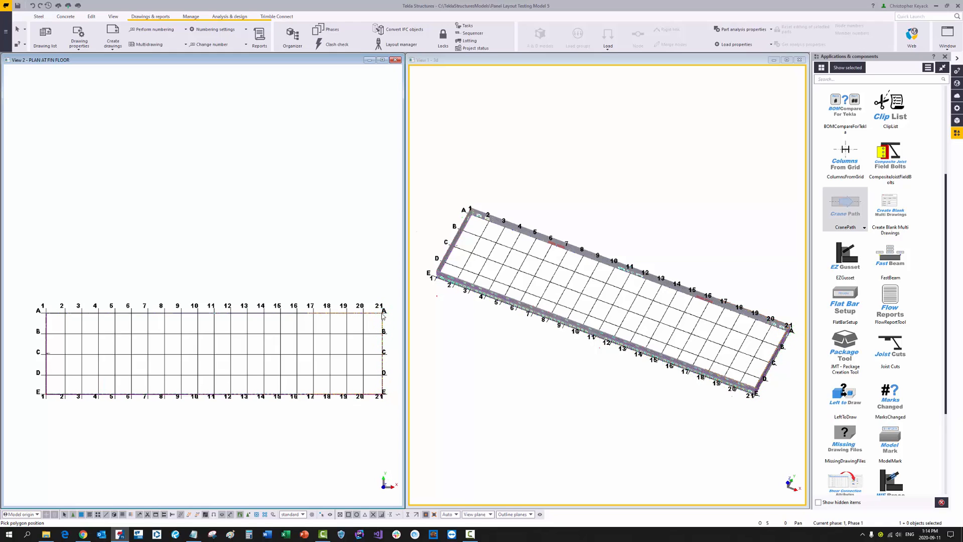
left_click(43, 310)
middle_click(43, 310)
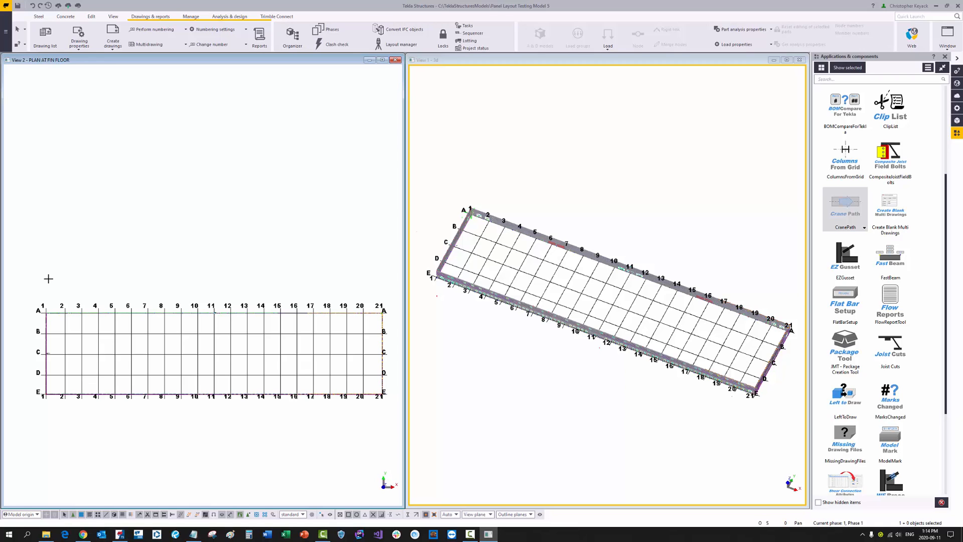
right_click(48, 285)
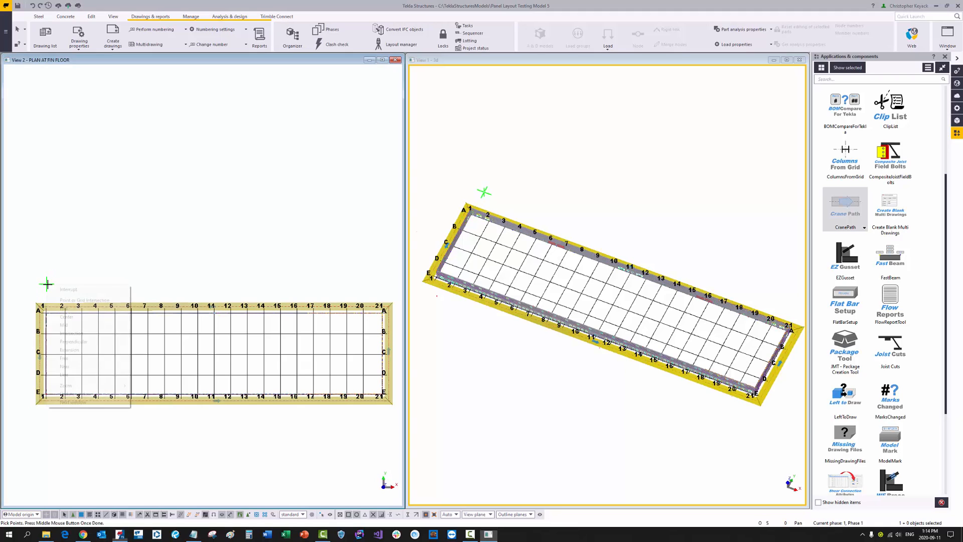
left_click(53, 290)
Place a truck crane on the crane path's centerline beside grid 1, just past grid B and directed toward grid A, and inspect its reach in 3D.
scroll(22, 363, "up", 5)
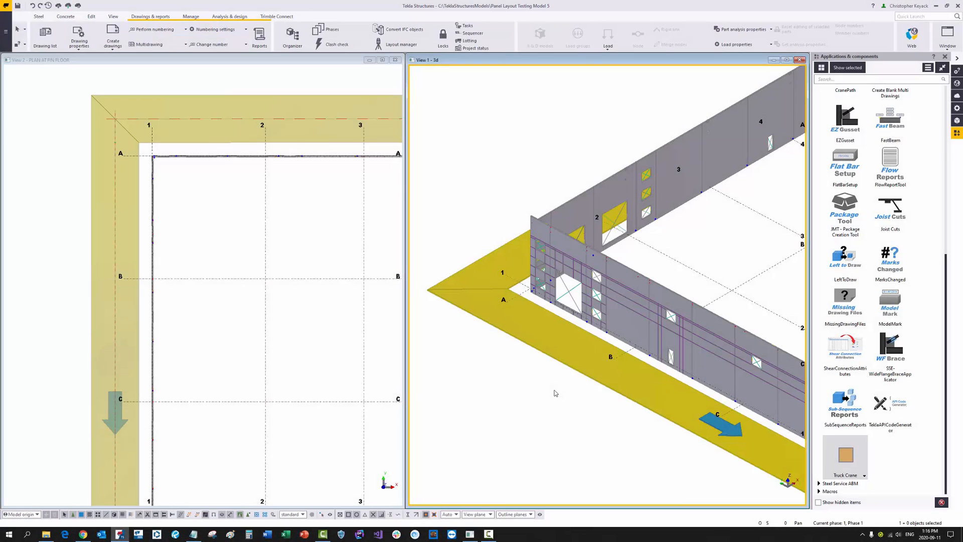
left_click(860, 455)
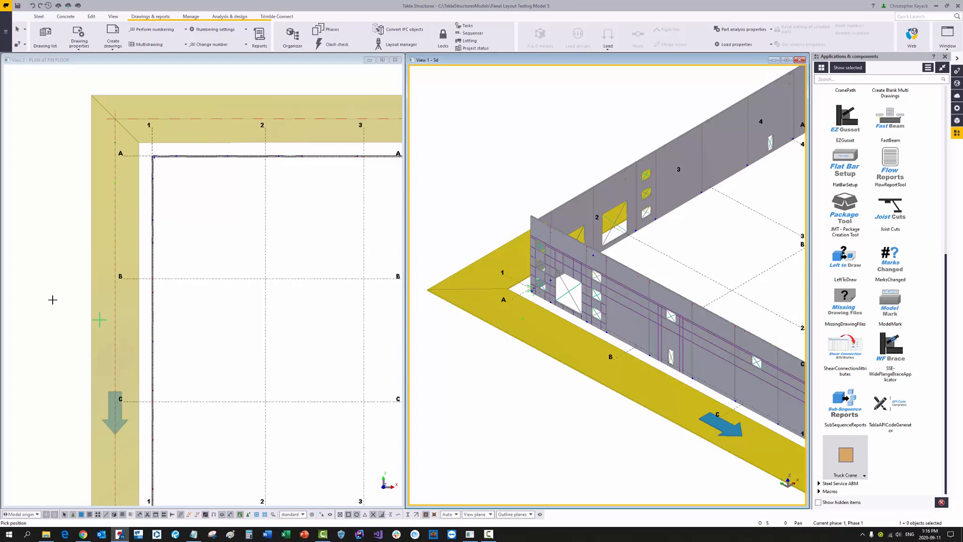
right_click(31, 266)
left_click(55, 349)
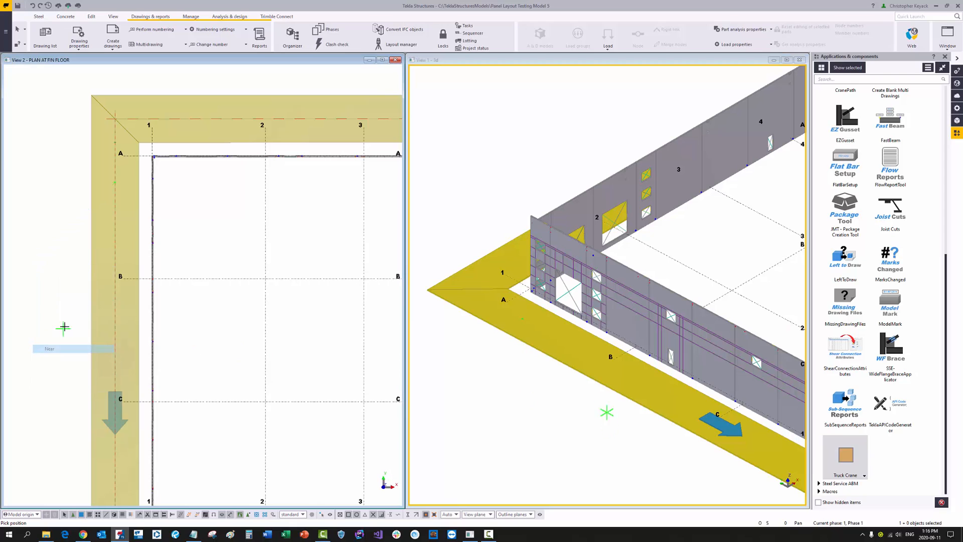
left_click(115, 303)
right_click(50, 222)
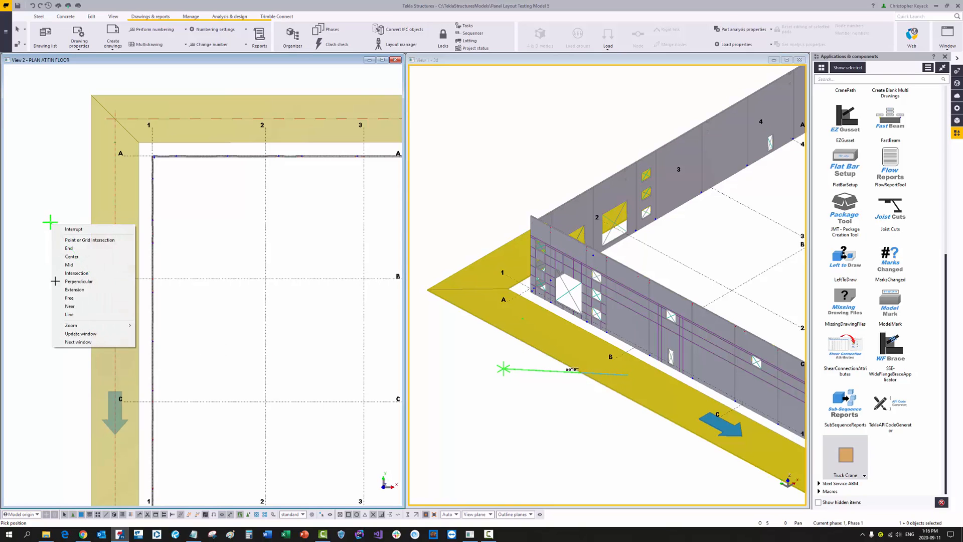
left_click(69, 306)
left_click(114, 228)
right_click(49, 220)
left_click(53, 223)
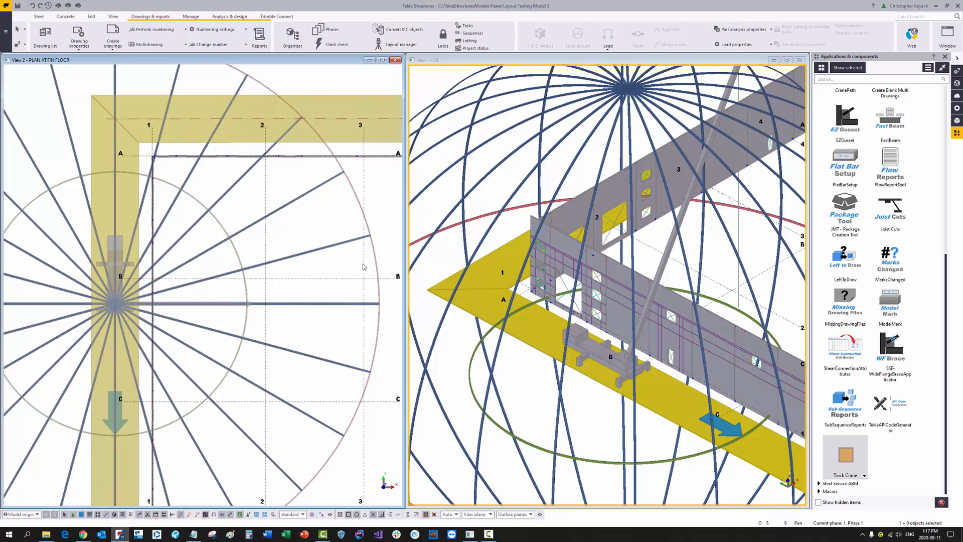
scroll(630, 290, "down", 3)
middle_click_drag(706, 326, 658, 316, "ctrl")
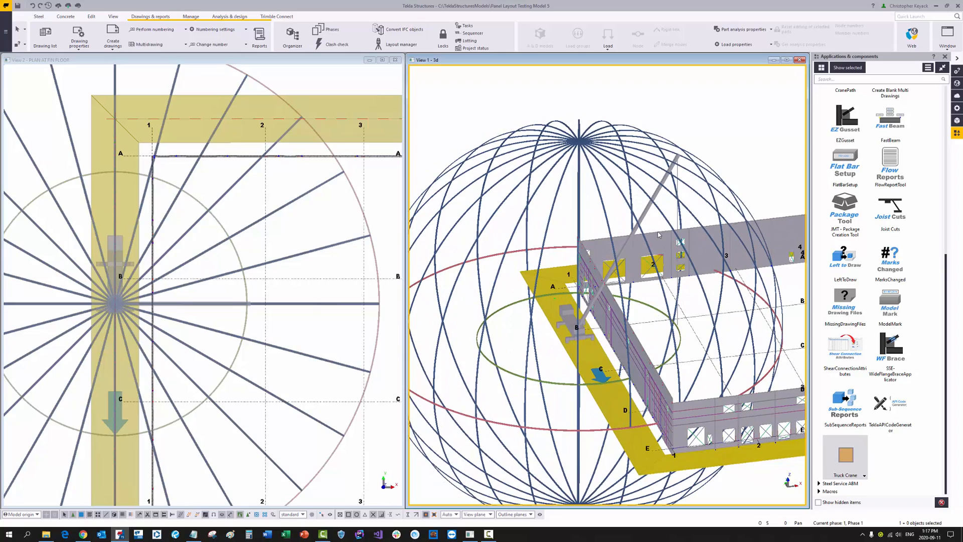
middle_click_drag(697, 251, 652, 270, "ctrl")
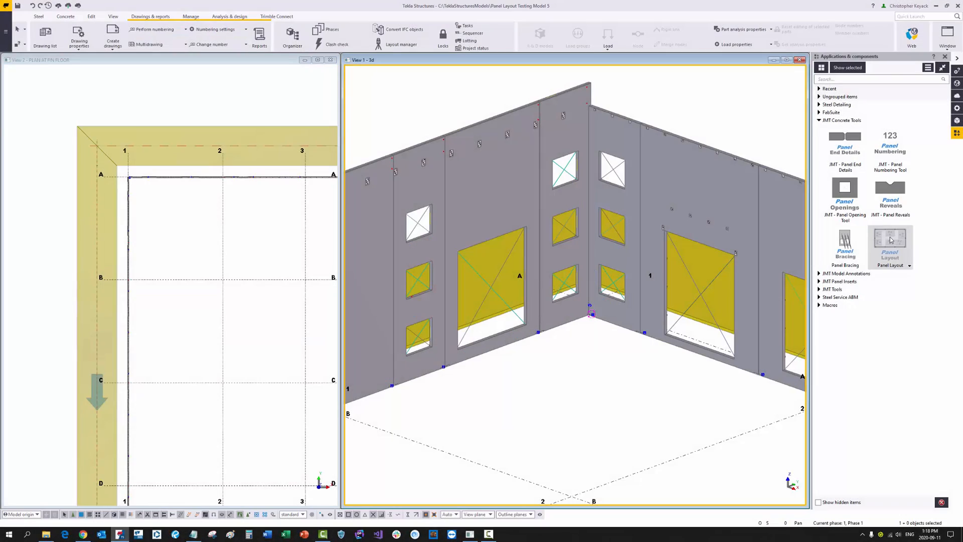
Create panel marks on the wall panels with the Panel Layout tool's standard settings.
double_click(891, 240)
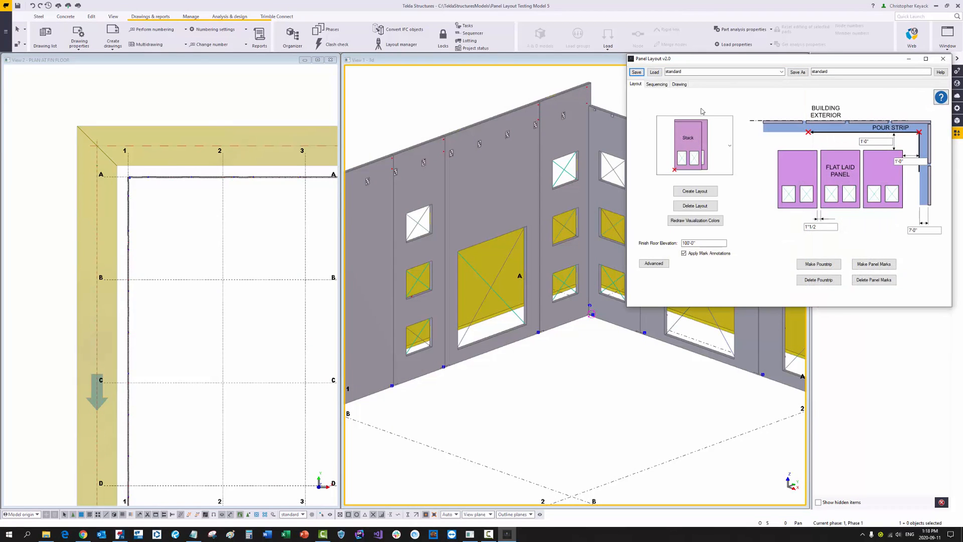
left_click(860, 266)
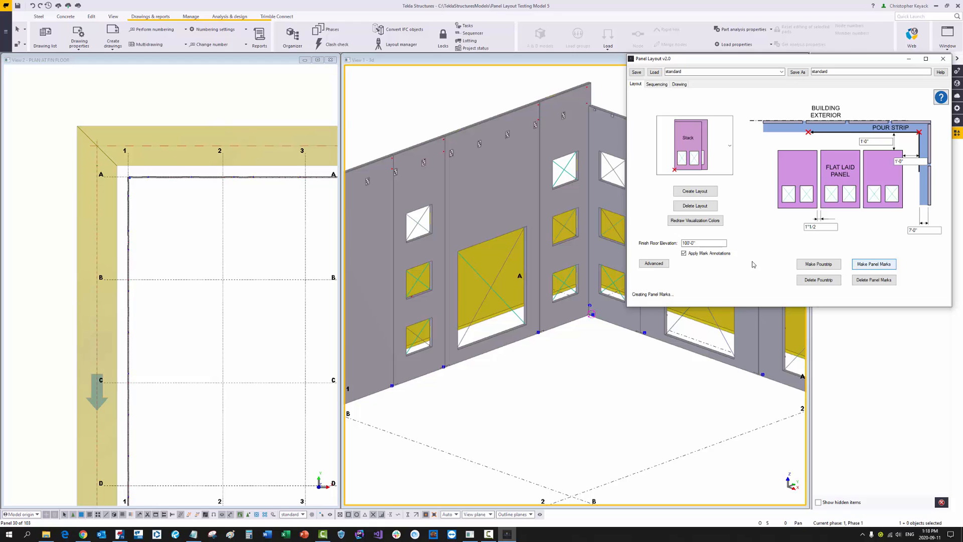
middle_click_drag(557, 393, 521, 471)
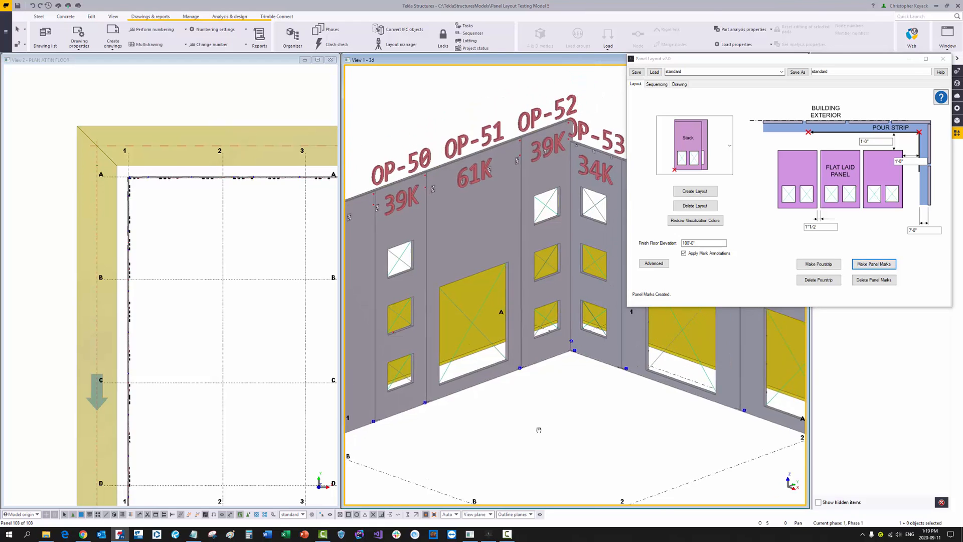
scroll(528, 454, "down", 2)
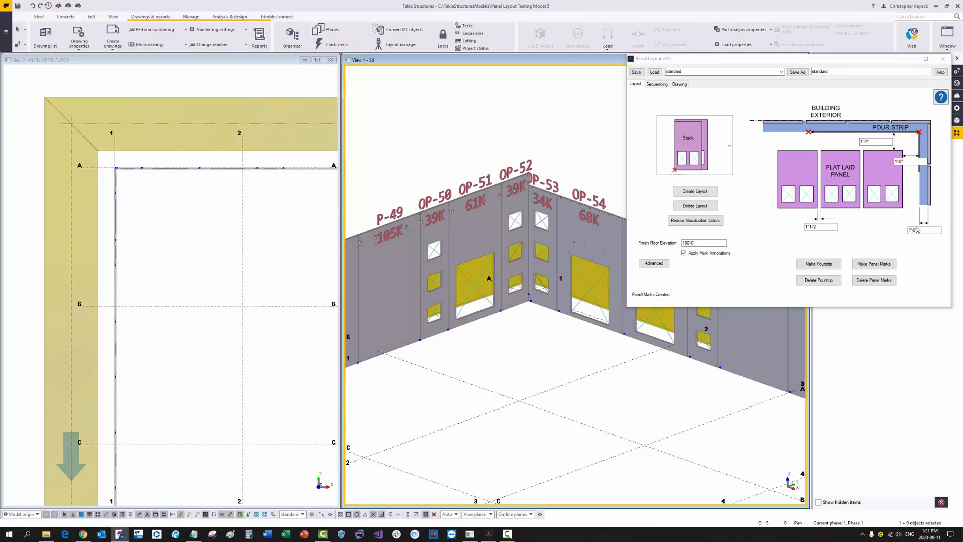
Set the pour strip width to 5'-0" and generate the pour strip along the walls.
double_click(916, 230)
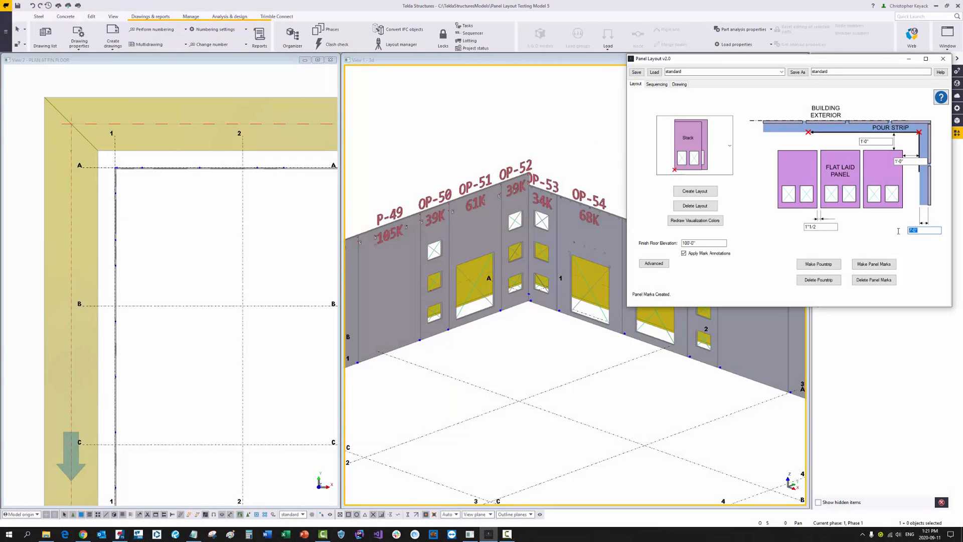
type("5")
left_click(715, 244)
left_click(811, 265)
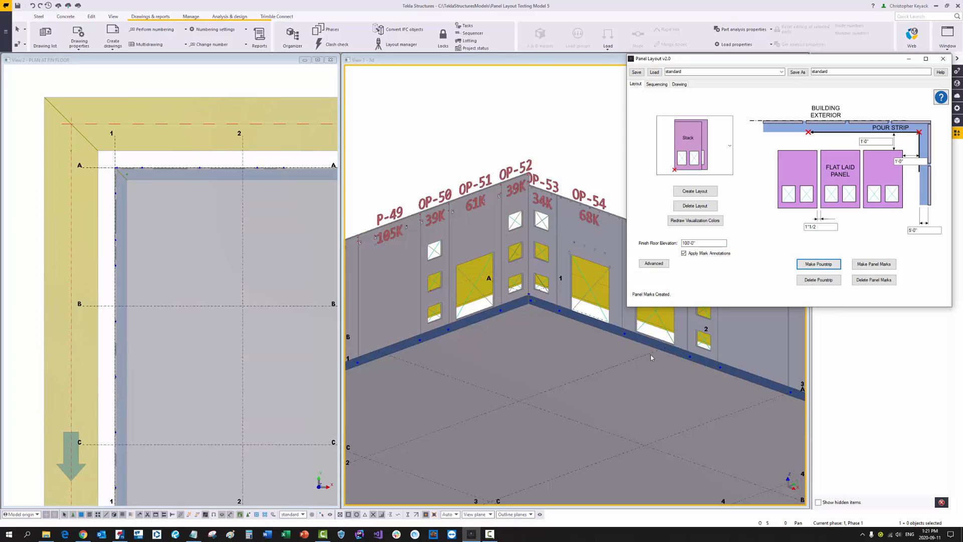
left_click(485, 142)
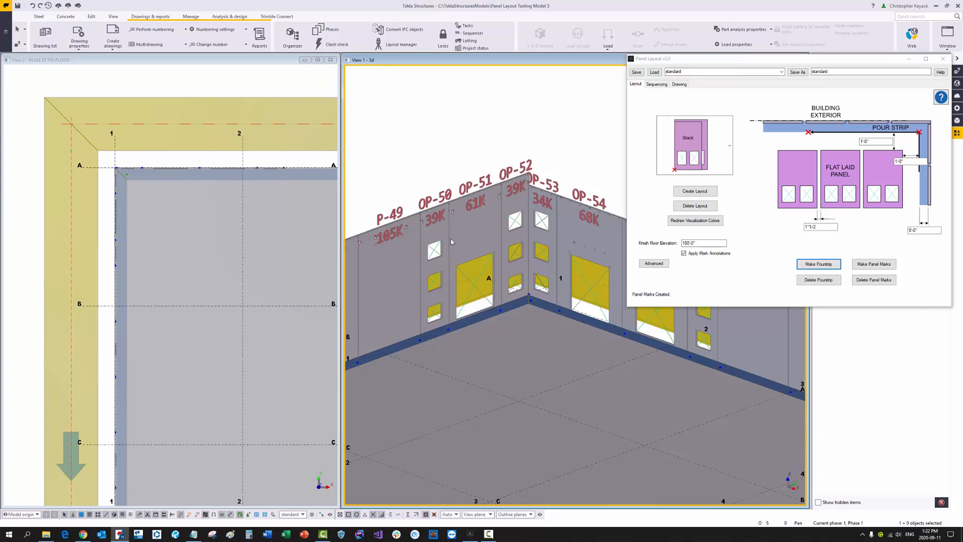
left_click(569, 230)
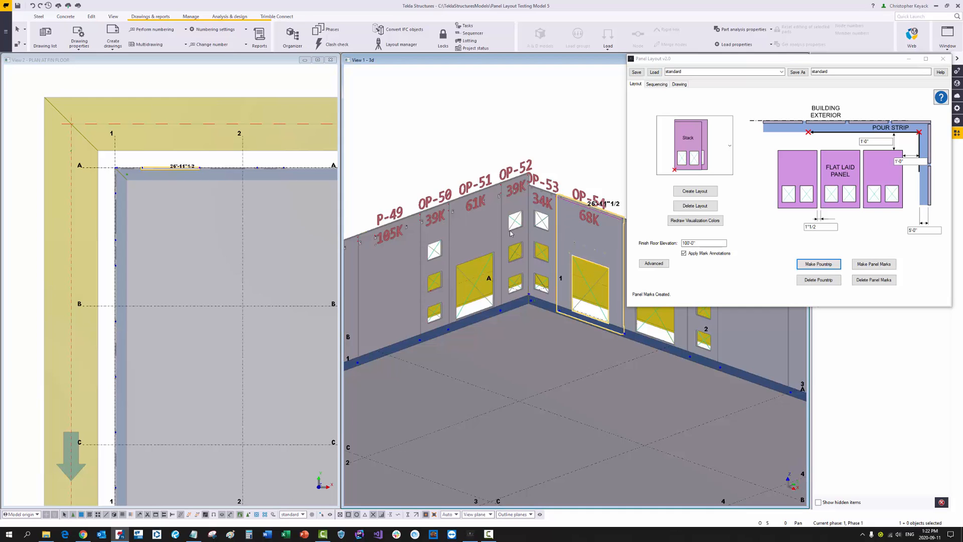
left_click(476, 232, "ctrl")
left_click(395, 268, "ctrl")
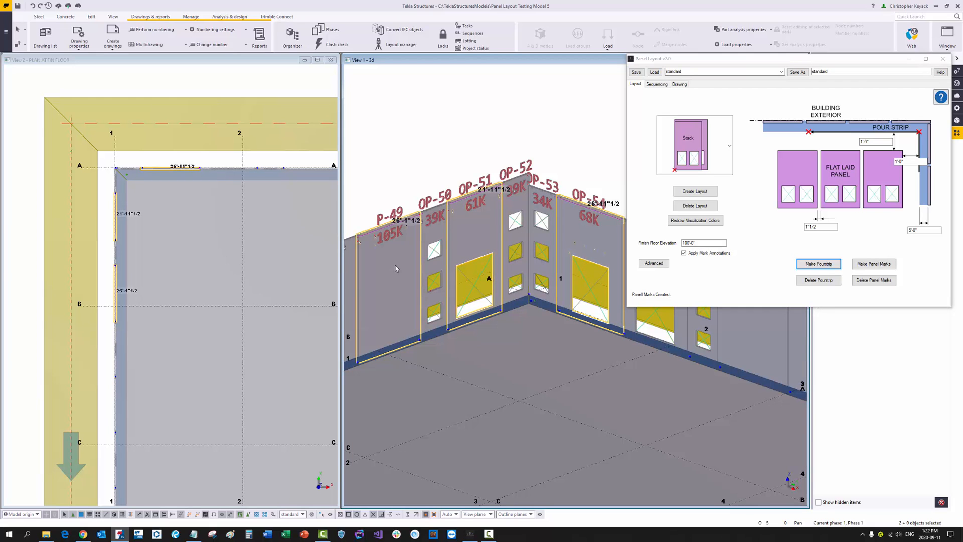
left_click(437, 236)
left_click(484, 160)
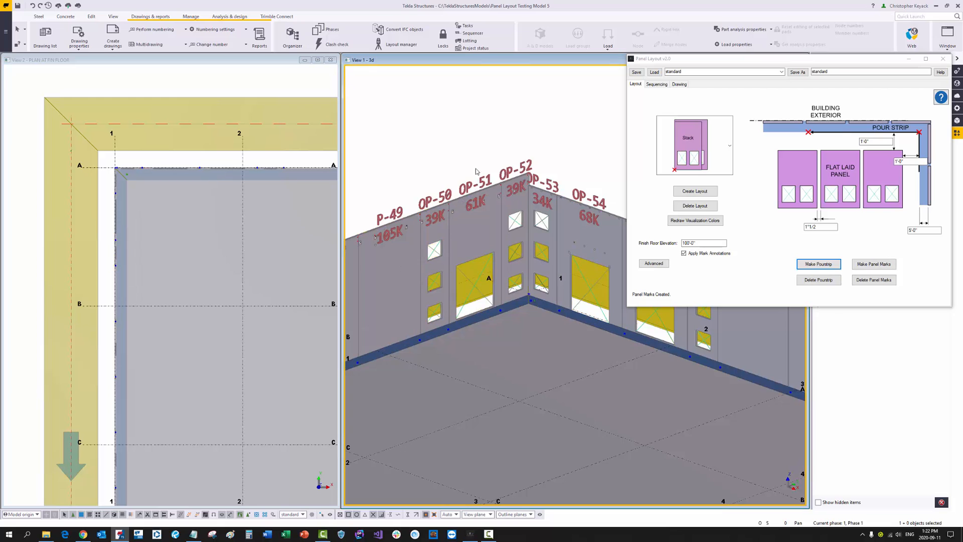
left_click(436, 235)
left_click(512, 206, "ctrl")
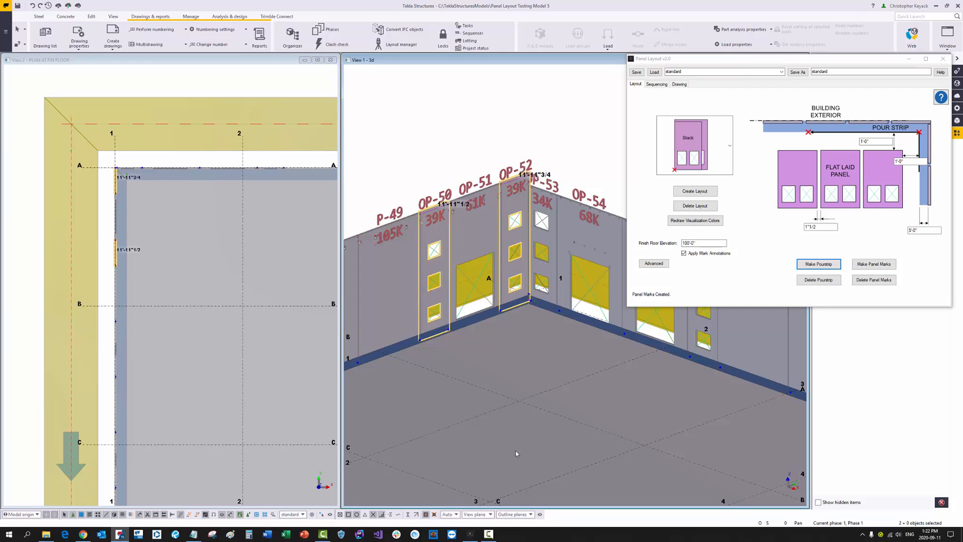
left_click(467, 229)
Select wall panels OP-54, OP-51 and P-49 and choose the side-by-side layout pattern with tops up, running right to left.
left_click(584, 237)
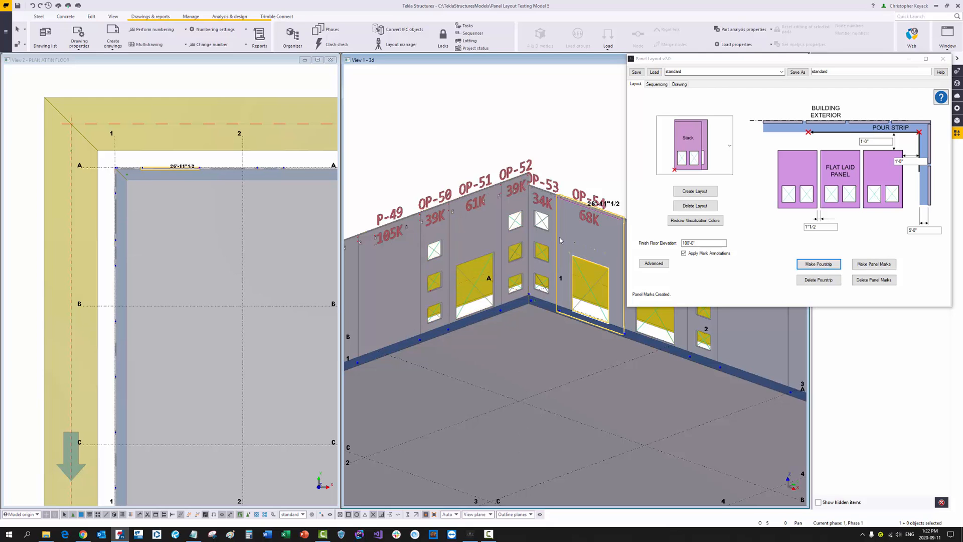
left_click(396, 275, "ctrl")
left_click(399, 274, "ctrl")
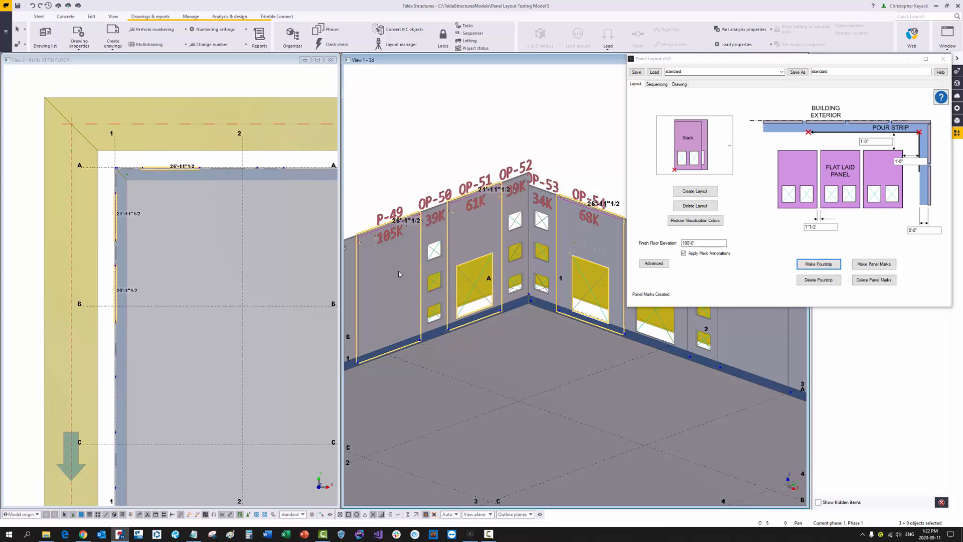
left_click(730, 145)
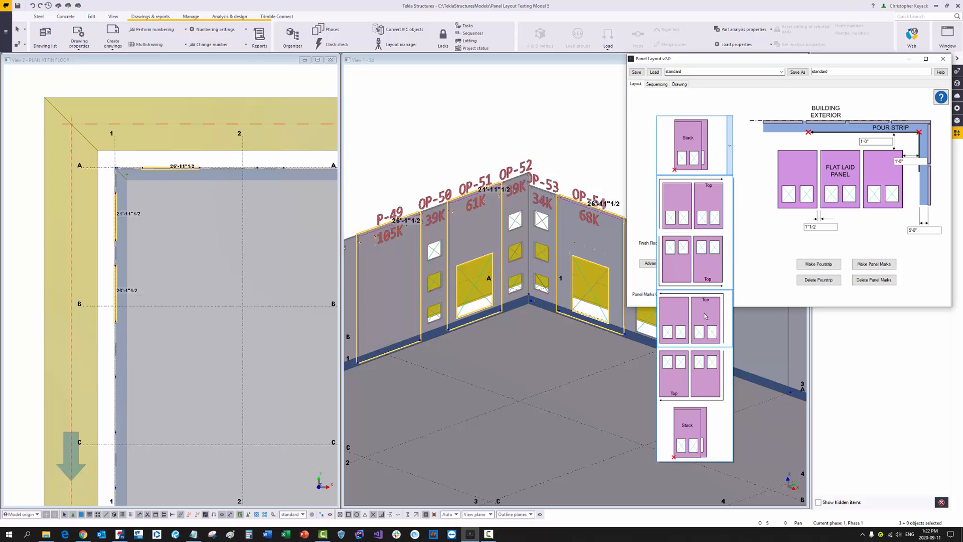
left_click(672, 316)
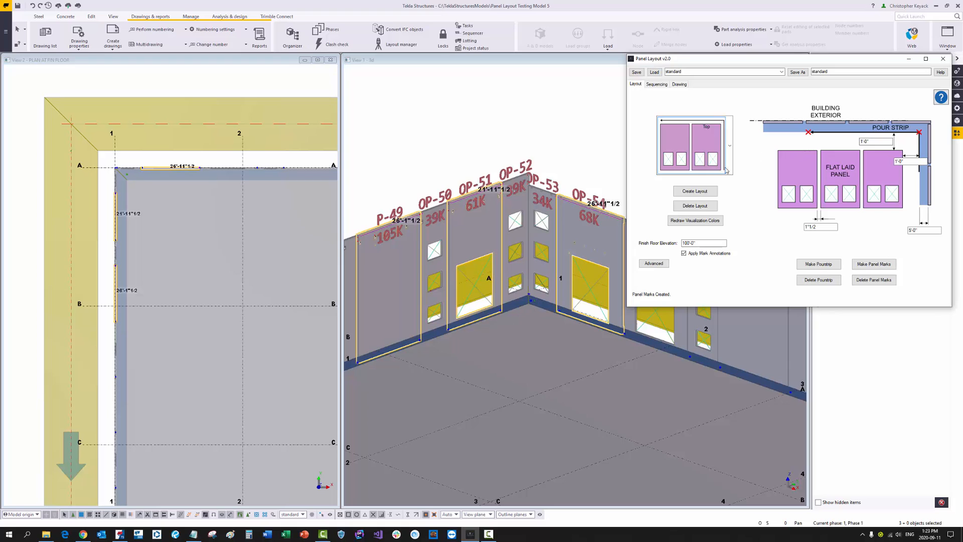
Create the flat layout with OP-54 as starting panel, from the pour strip's inner corner near A1 along its inner edge beside grid 1 toward grid B.
left_click(691, 194)
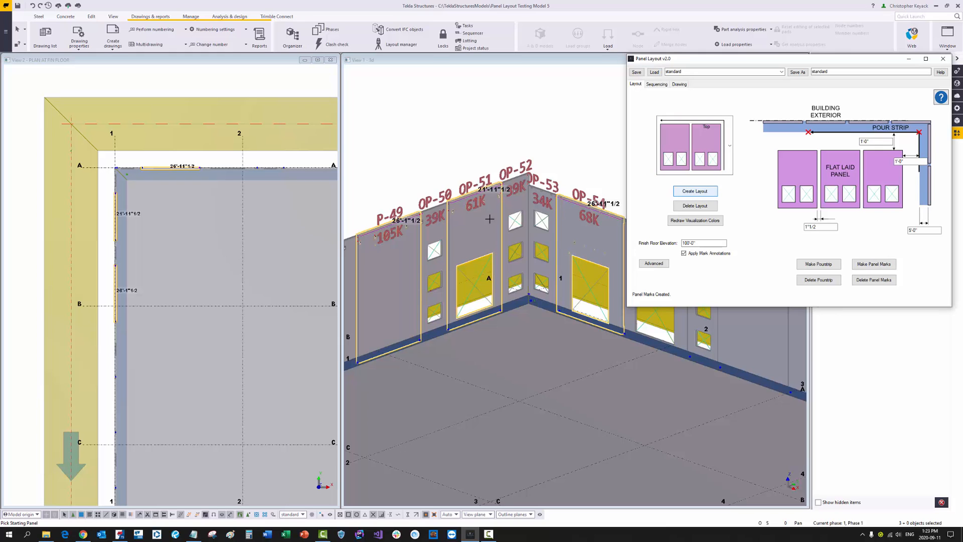
left_click(572, 221)
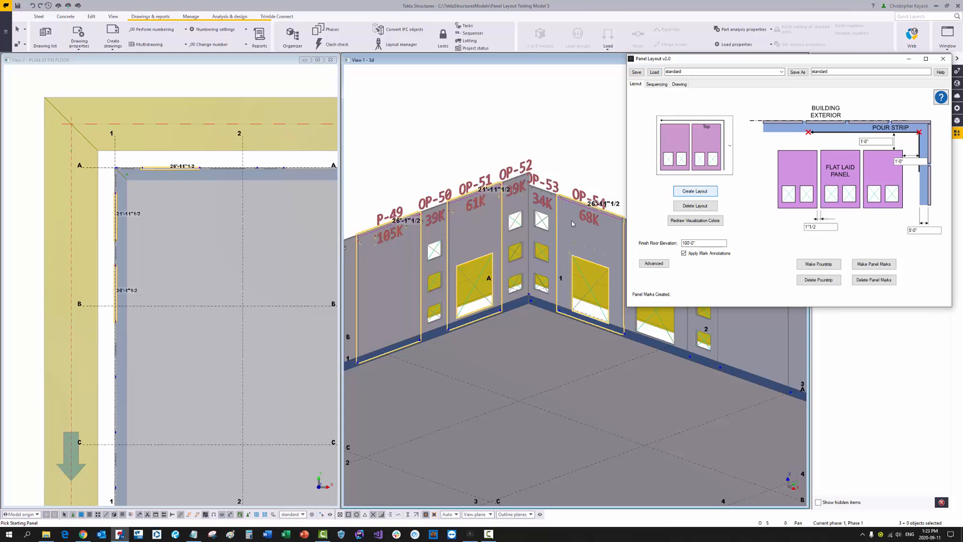
scroll(121, 179, "up", 4)
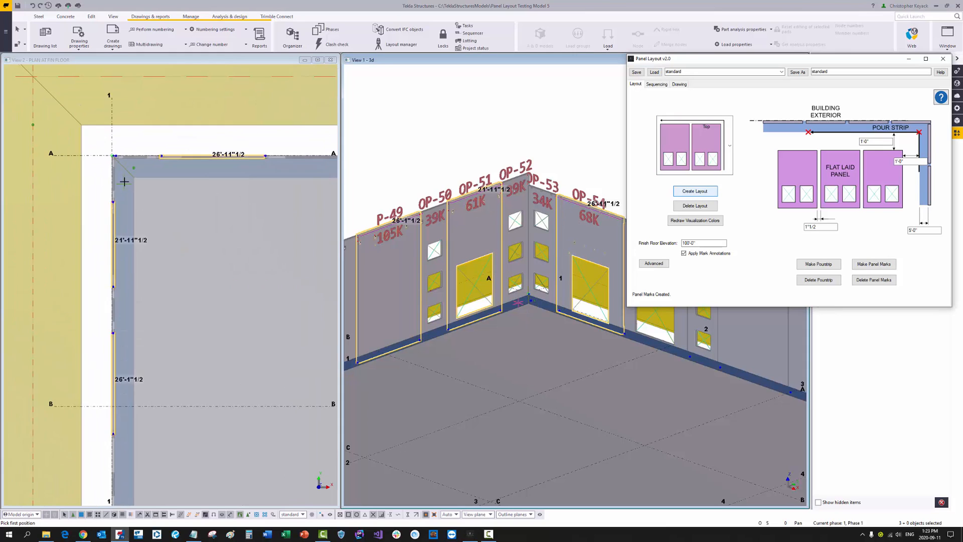
left_click(138, 178)
middle_click_drag(141, 241, 183, 122)
scroll(183, 122, "down", 2)
right_click(214, 178)
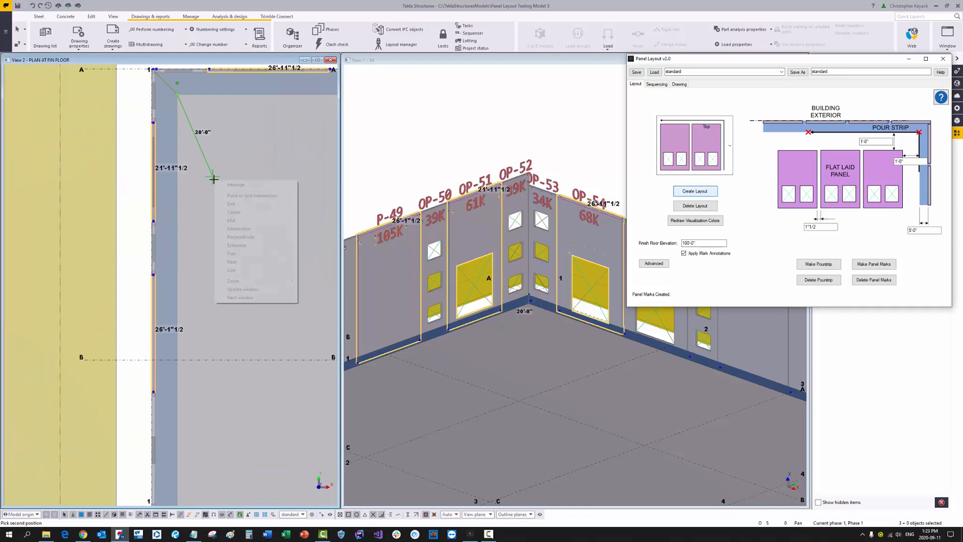
left_click(228, 261)
left_click(185, 268)
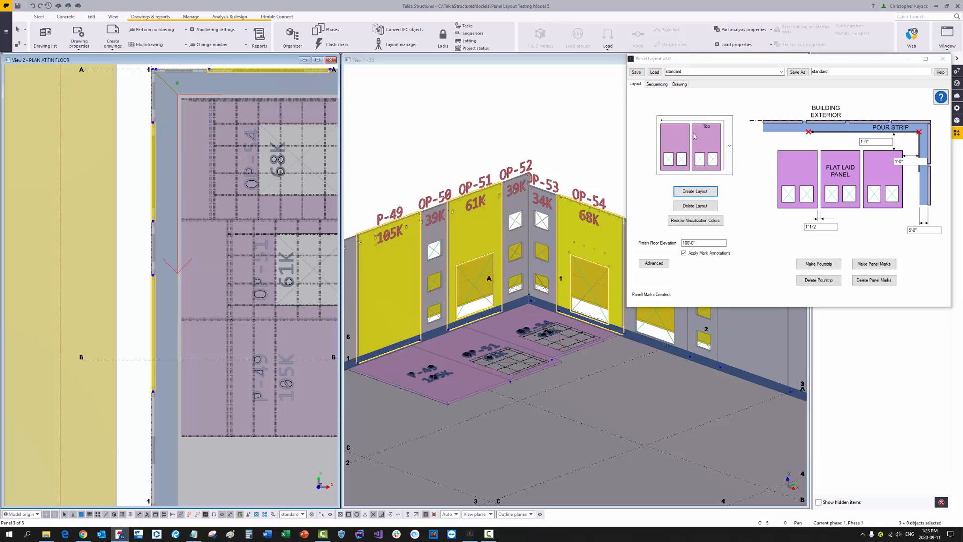
left_click(504, 119)
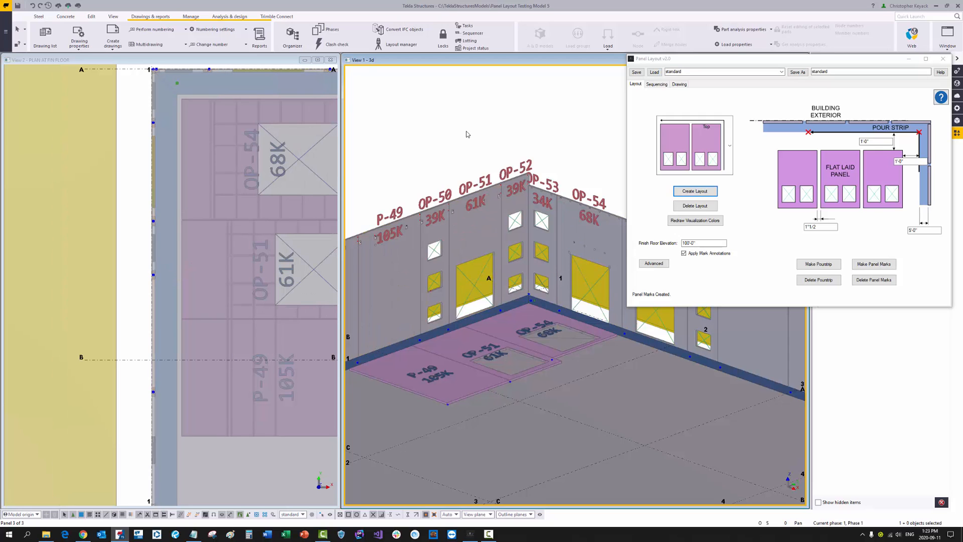
Redraw the visualization colors to highlight the wall panels that have been laid out.
scroll(472, 148, "up", 2)
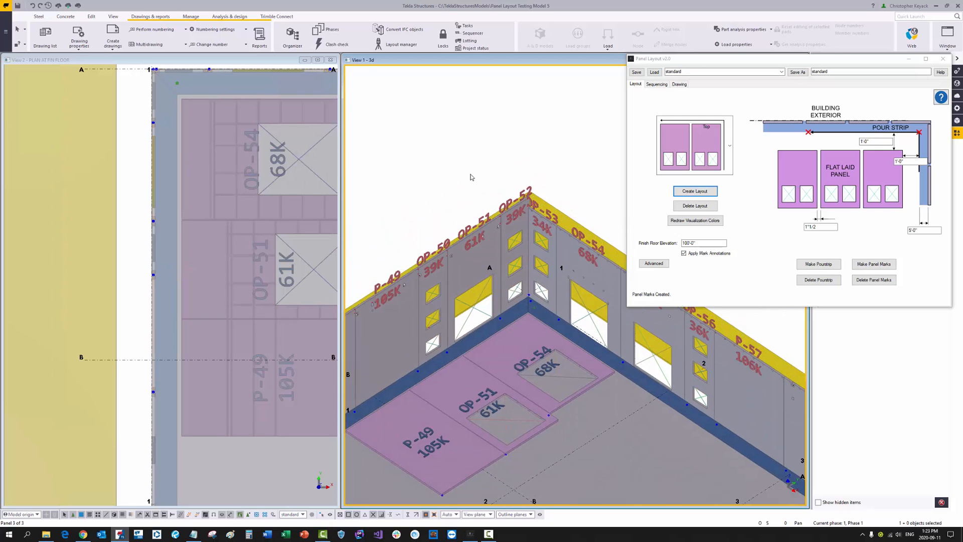
middle_click_drag(531, 367, 552, 312)
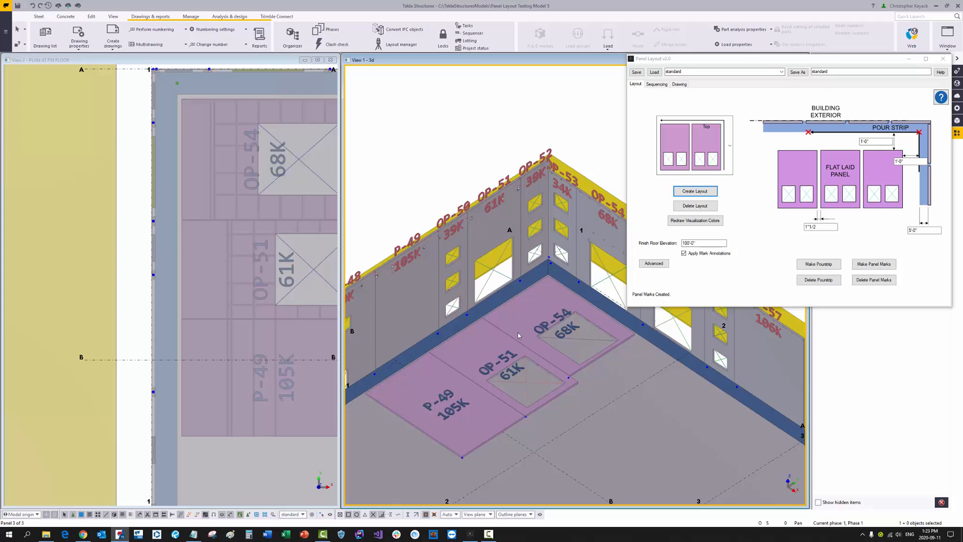
left_click(686, 222)
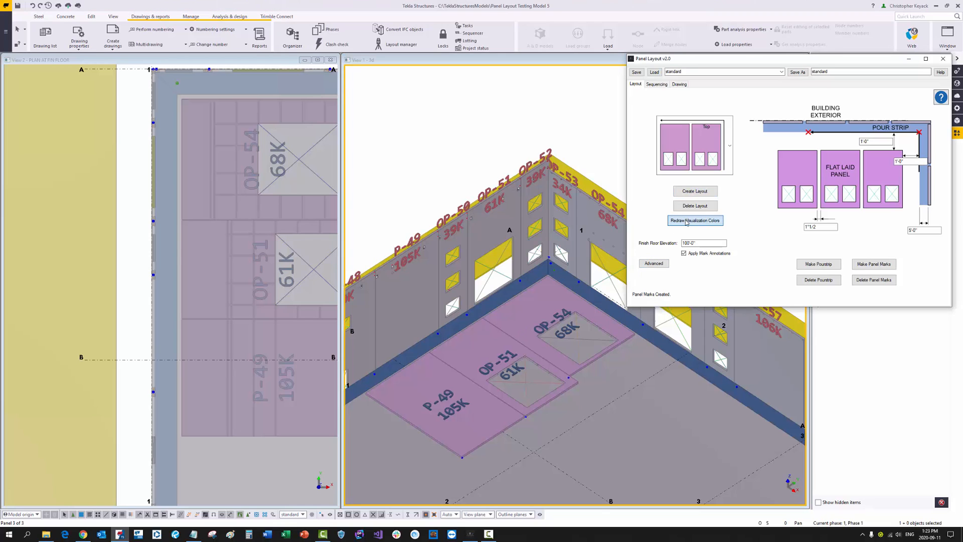
middle_click_drag(591, 248, 567, 245)
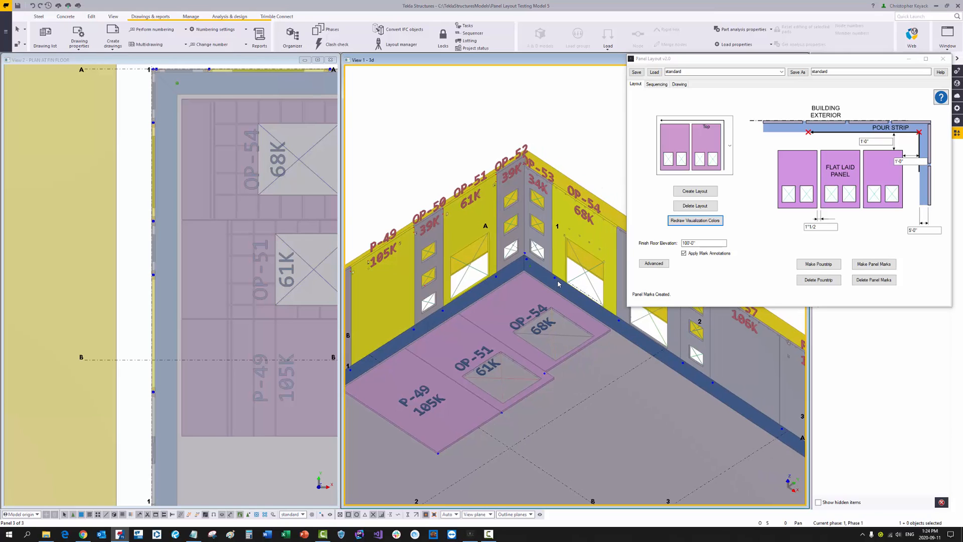
middle_click_drag(557, 264, 569, 254)
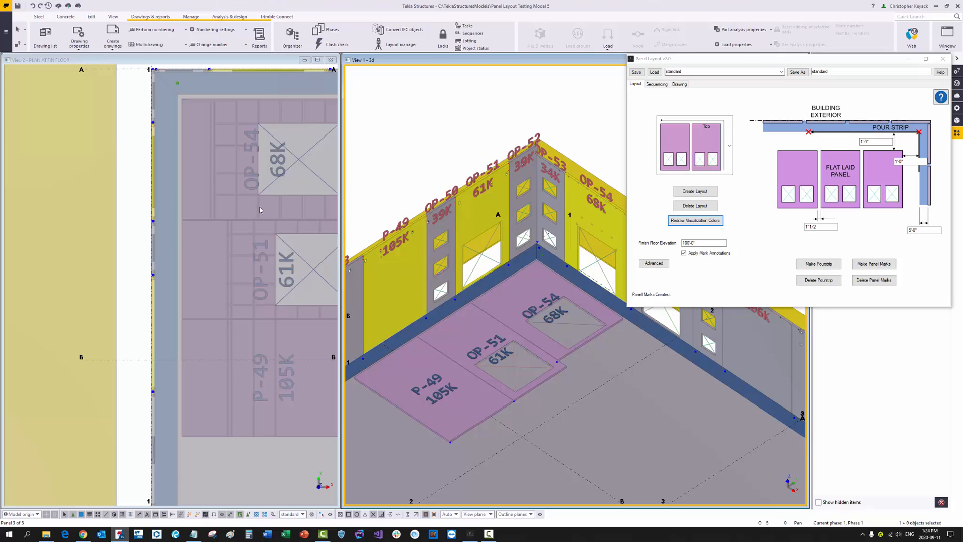
Choose the side-by-side layout pattern with tops up running left to right, and select wall panels OP-55, P-57 and P-58.
scroll(262, 209, "down", 5)
middle_click_drag(262, 208, 210, 212)
scroll(209, 212, "up", 5)
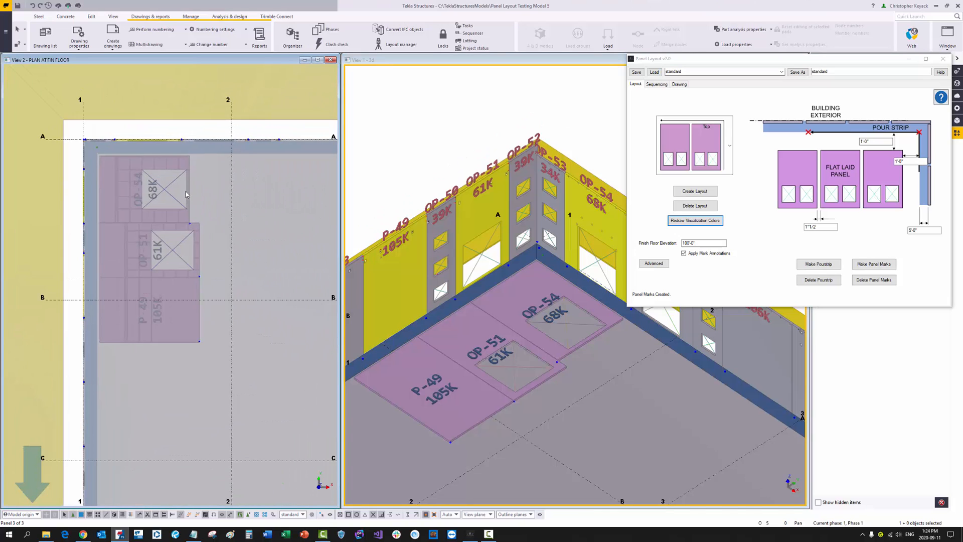
left_click(729, 147)
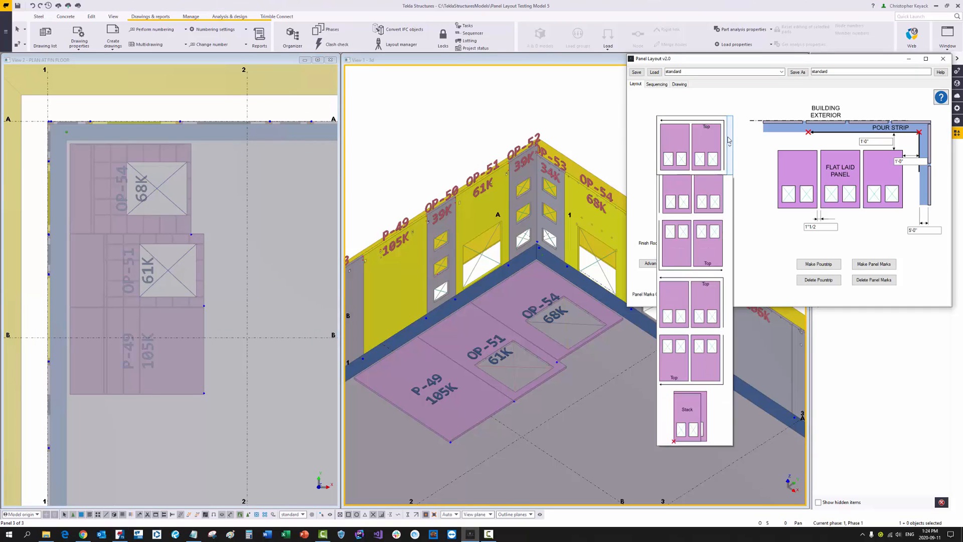
left_click(636, 217)
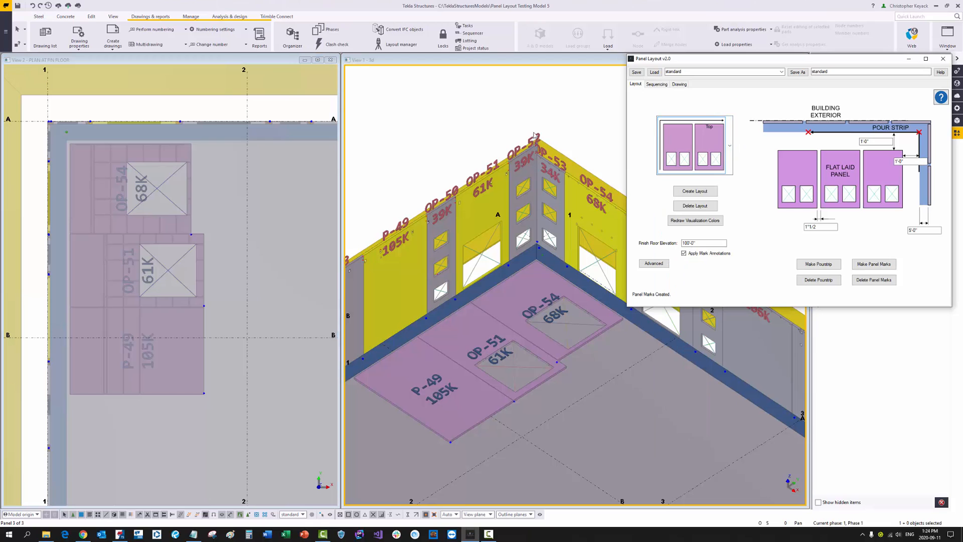
middle_click_drag(504, 246, 389, 268)
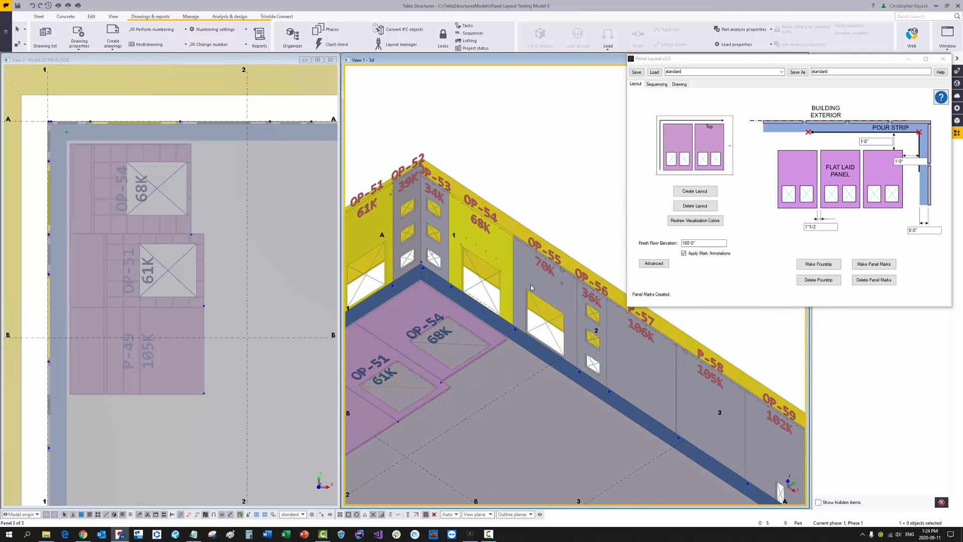
left_click(634, 352, "ctrl")
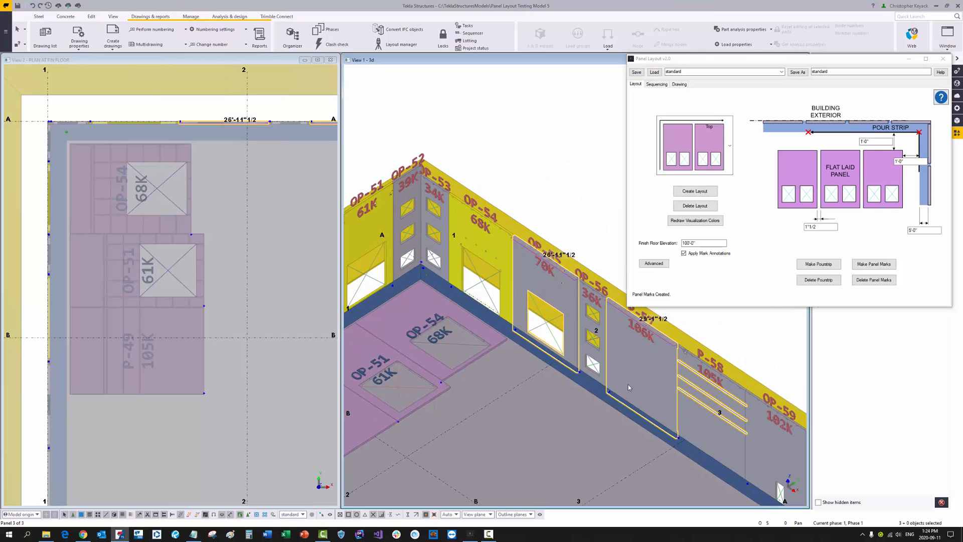
left_click(535, 289)
left_click(618, 378, "ctrl")
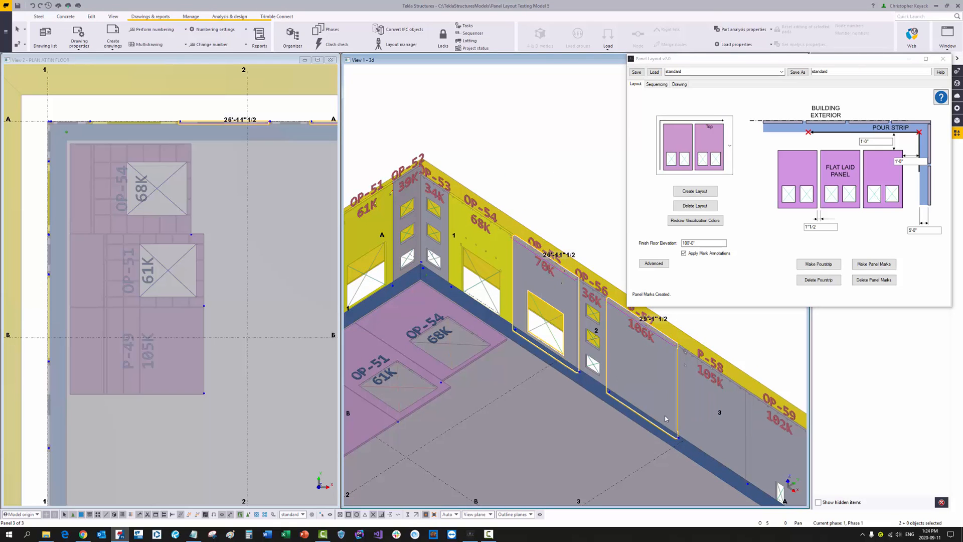
left_click(684, 434, "ctrl")
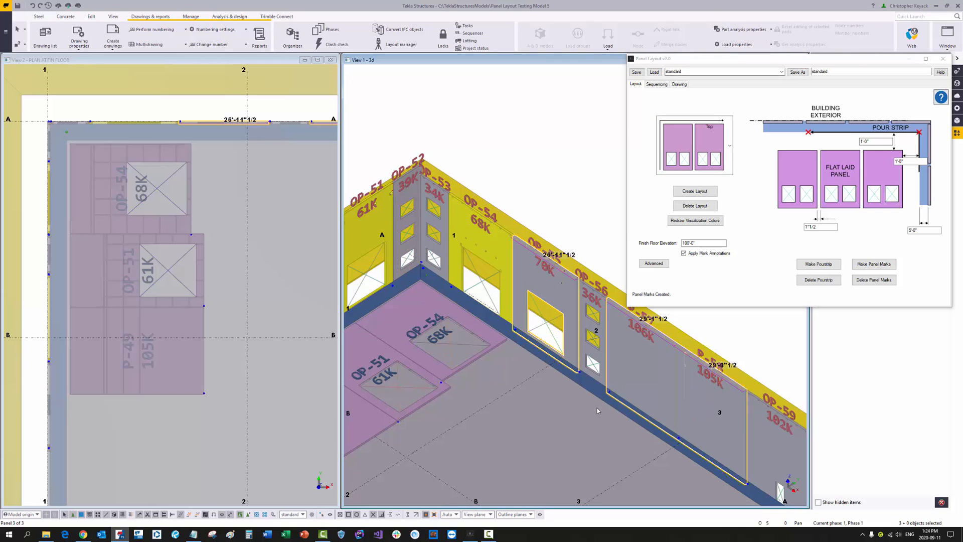
middle_click_drag(444, 233, 482, 229)
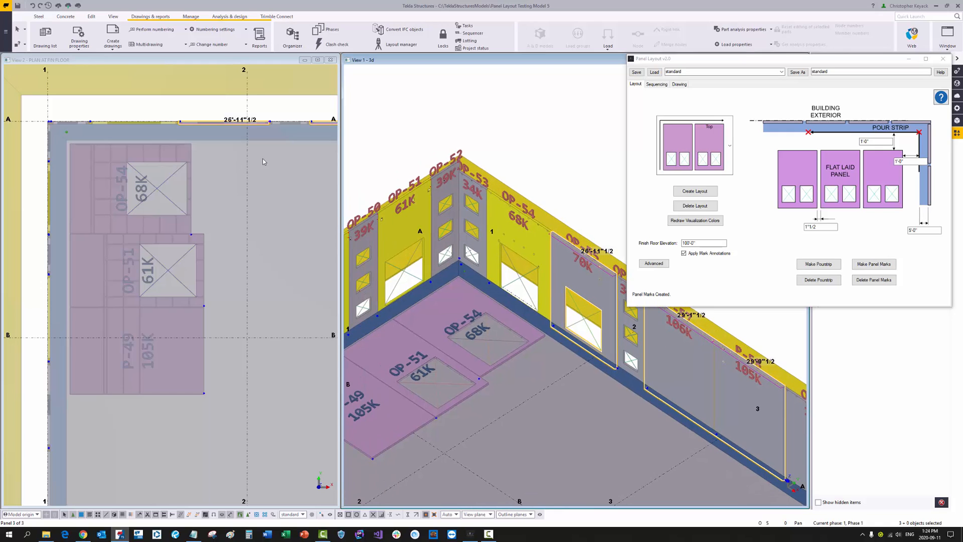
Create the flat layout with OP-55 as starting panel, along the grid A pour strip edge from the point aligned with flat-laid OP-51's outer corner toward grid 2.
left_click(695, 191)
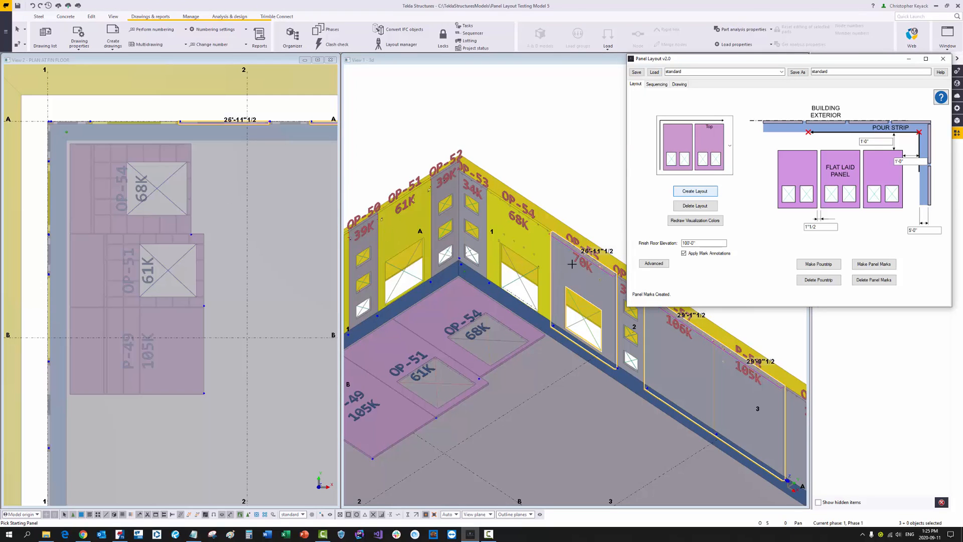
left_click(559, 271)
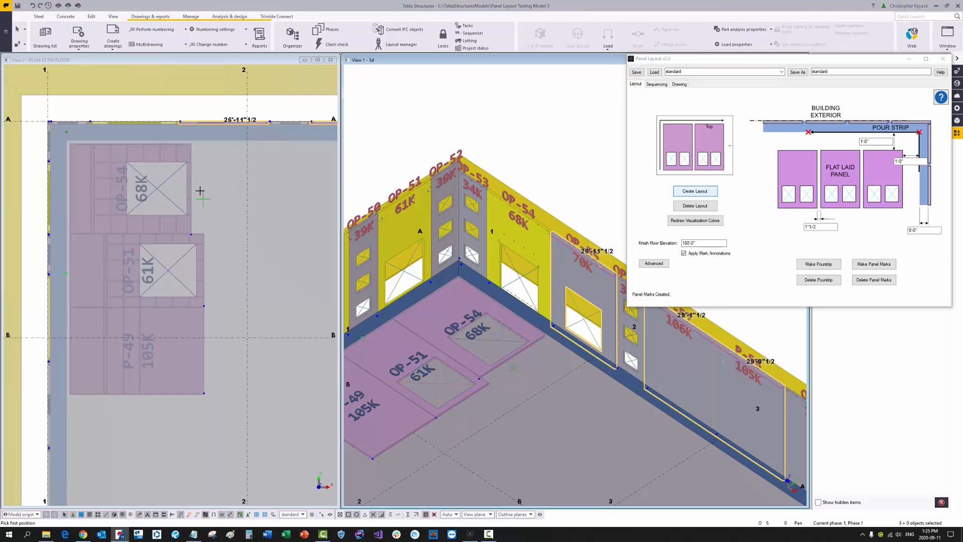
scroll(201, 185, "up", 2)
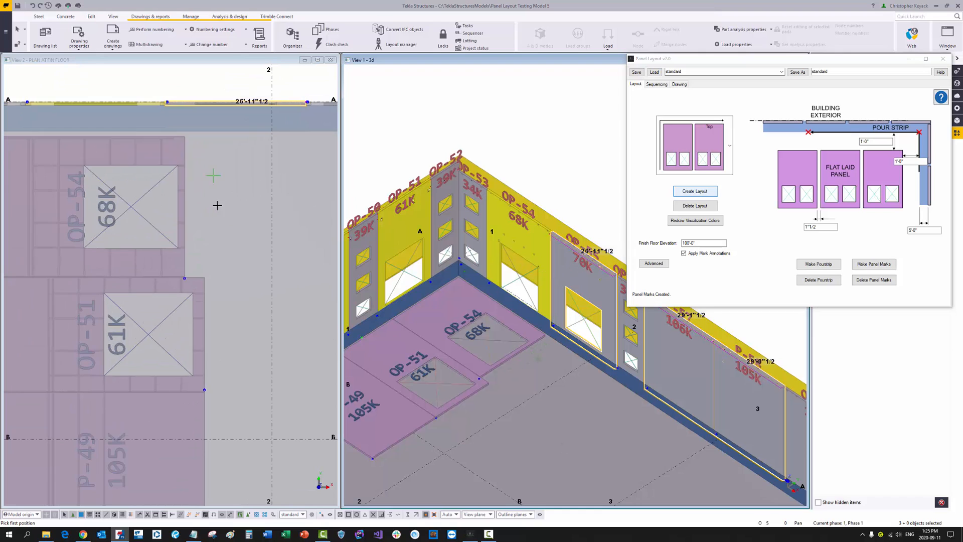
left_click(204, 277)
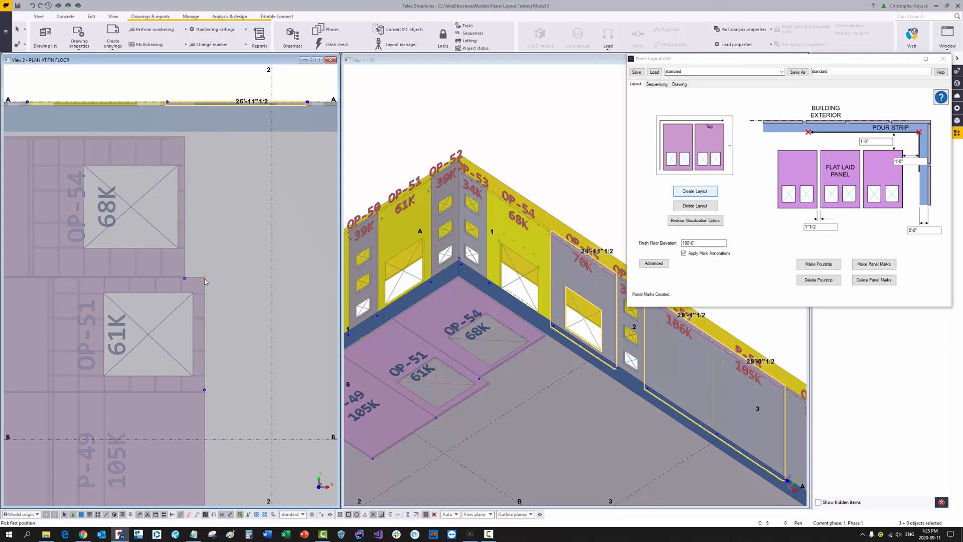
left_click(205, 132)
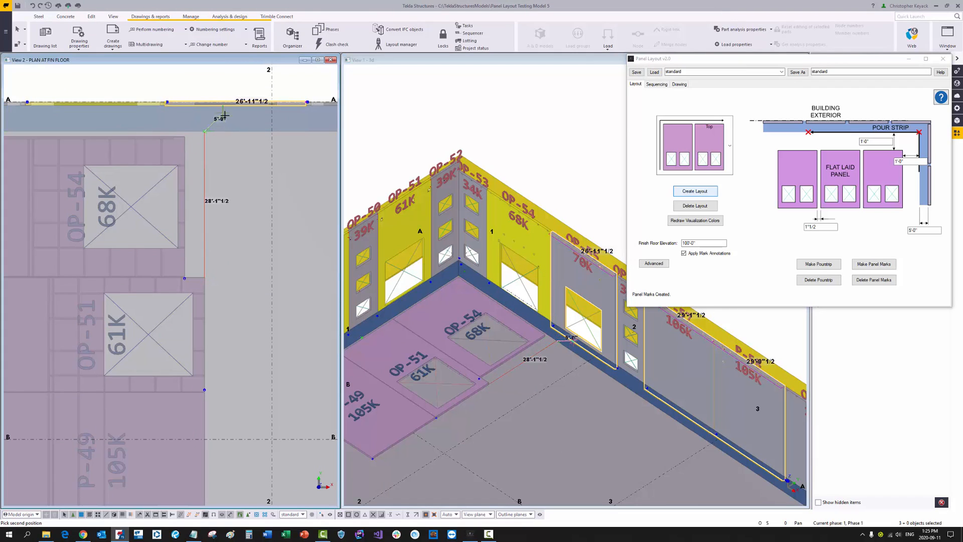
right_click(224, 116)
left_click(245, 198)
left_click(264, 131)
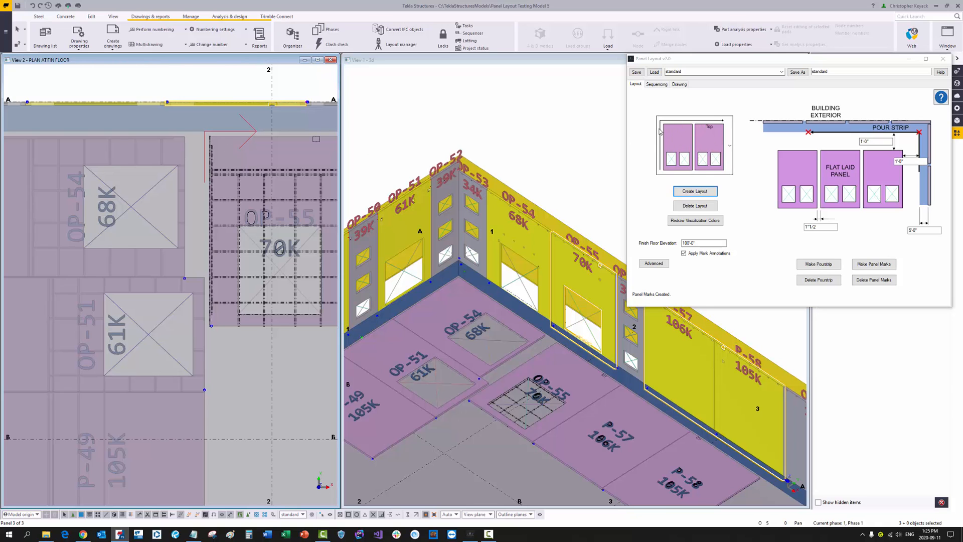
left_click(211, 88)
scroll(69, 211, "down", 2)
scroll(176, 181, "down", 2)
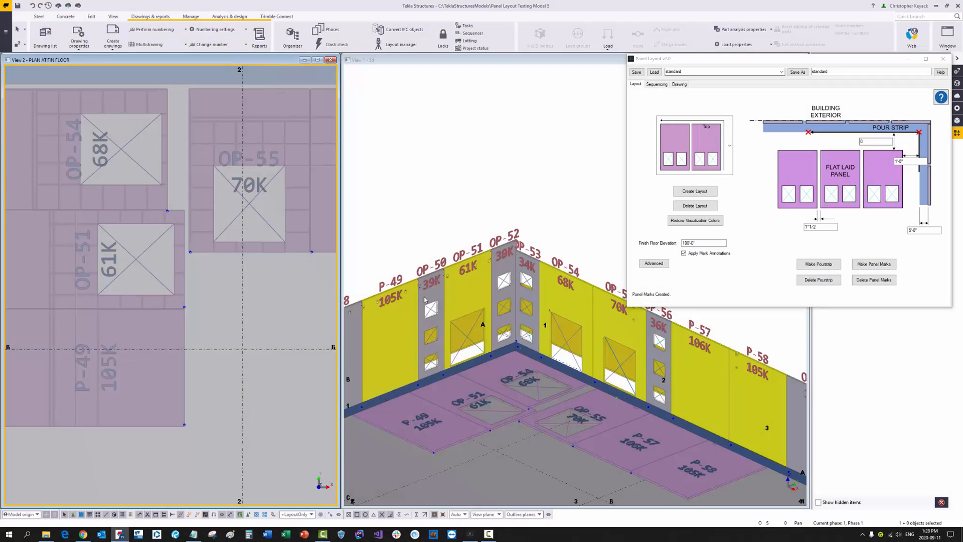
Lay out wall panels OP-50, OP-52, OP-53 and OP-56 flat, starting with OP-50, from flat-laid OP-55's corner beside flat-laid OP-51 toward grid C.
left_click(424, 300)
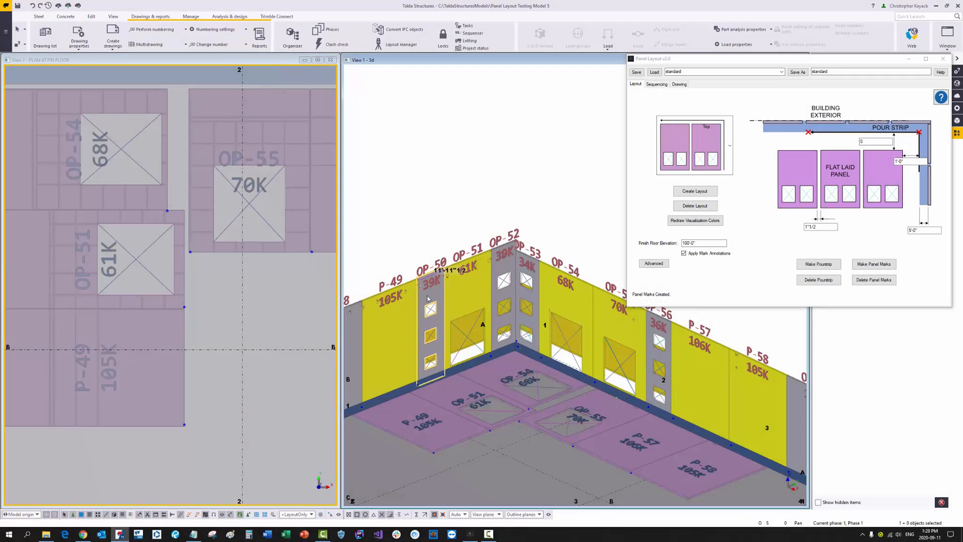
left_click(503, 269, "ctrl")
left_click(532, 301, "ctrl")
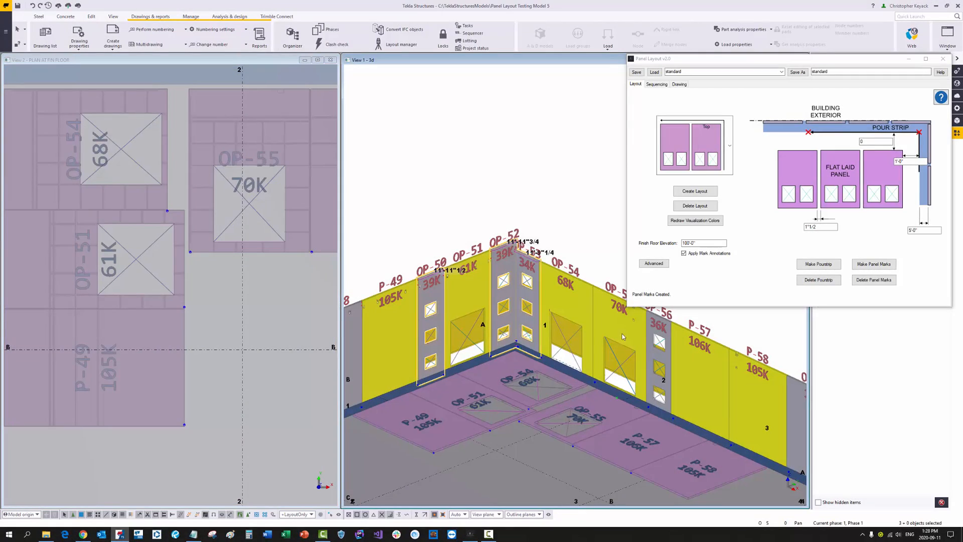
left_click(652, 349, "ctrl")
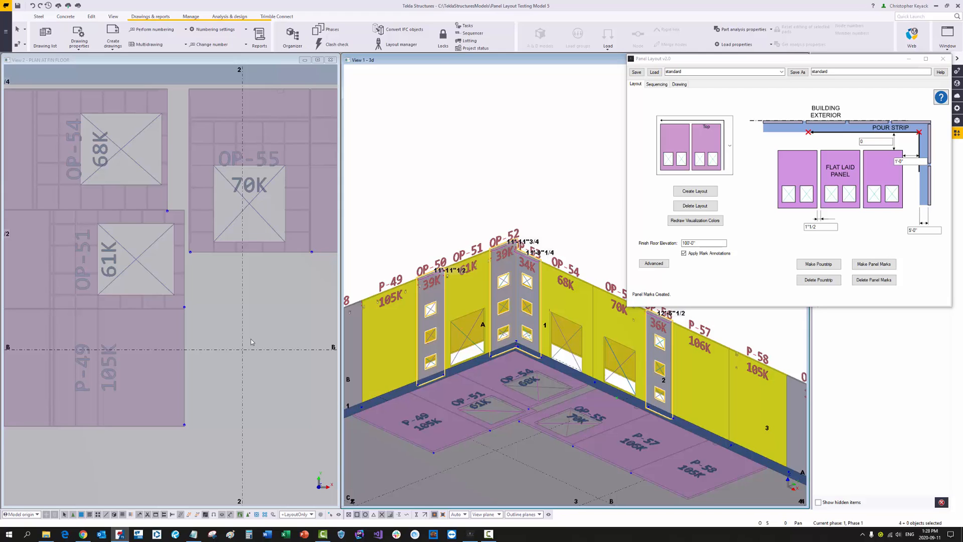
left_click(678, 195)
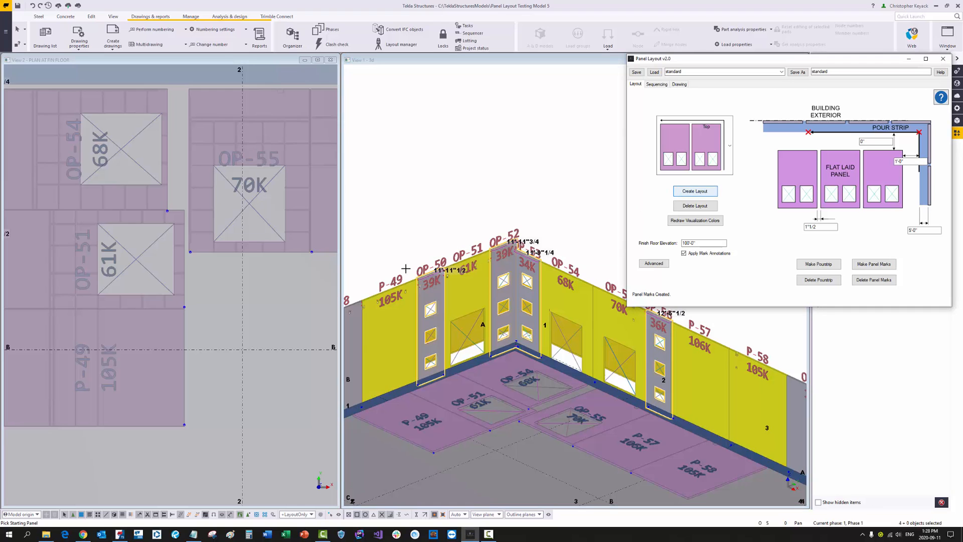
left_click(429, 296)
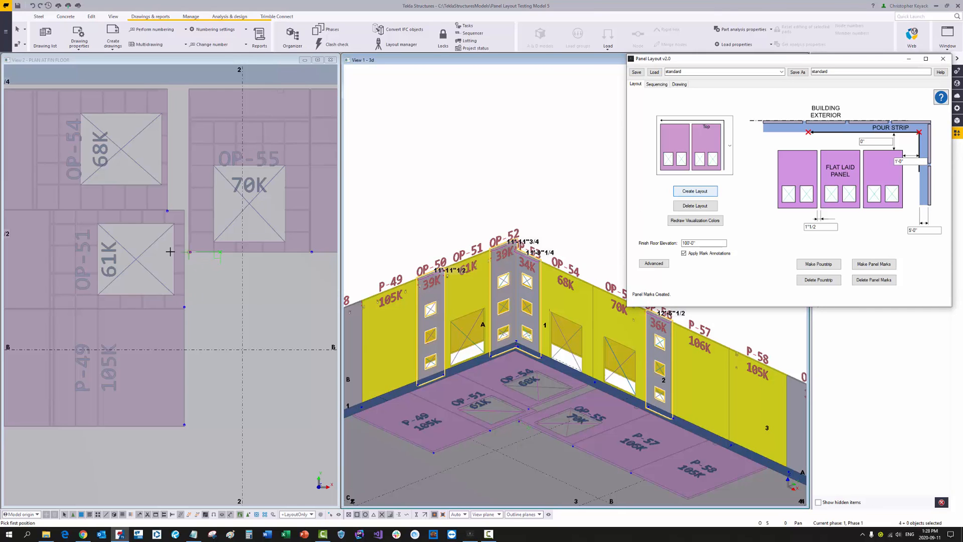
scroll(169, 249, "up", 3)
scroll(191, 249, "up", 2)
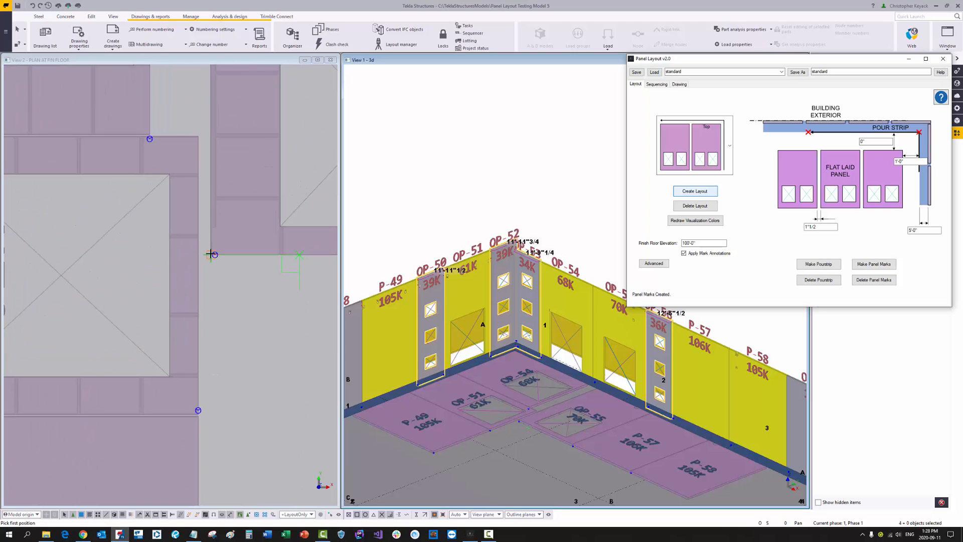
left_click(211, 254)
left_click(211, 342)
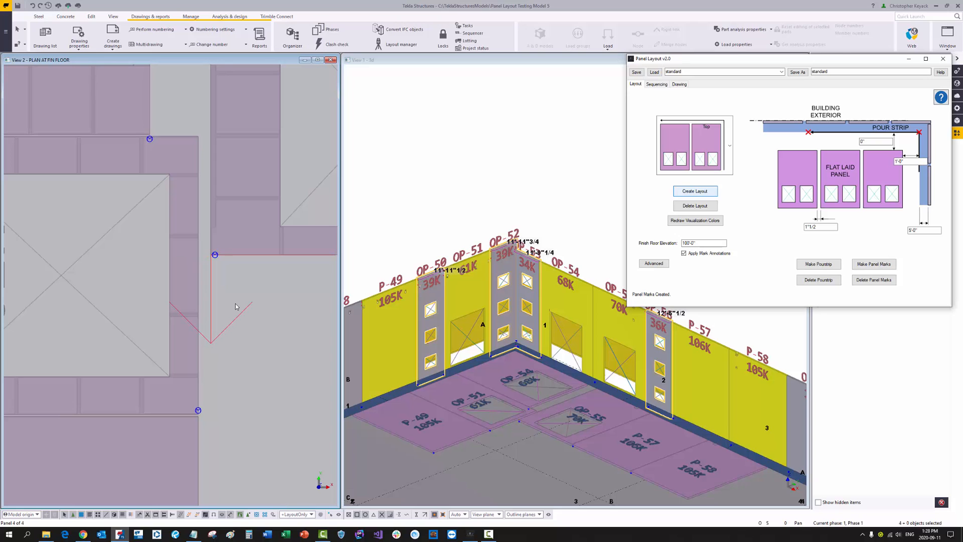
scroll(233, 308, "down", 5)
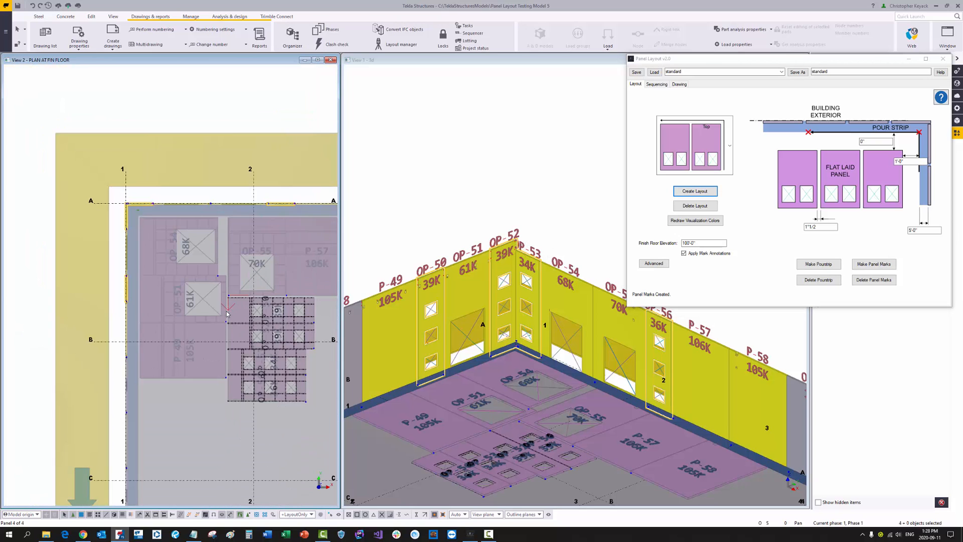
scroll(226, 314, "up", 4)
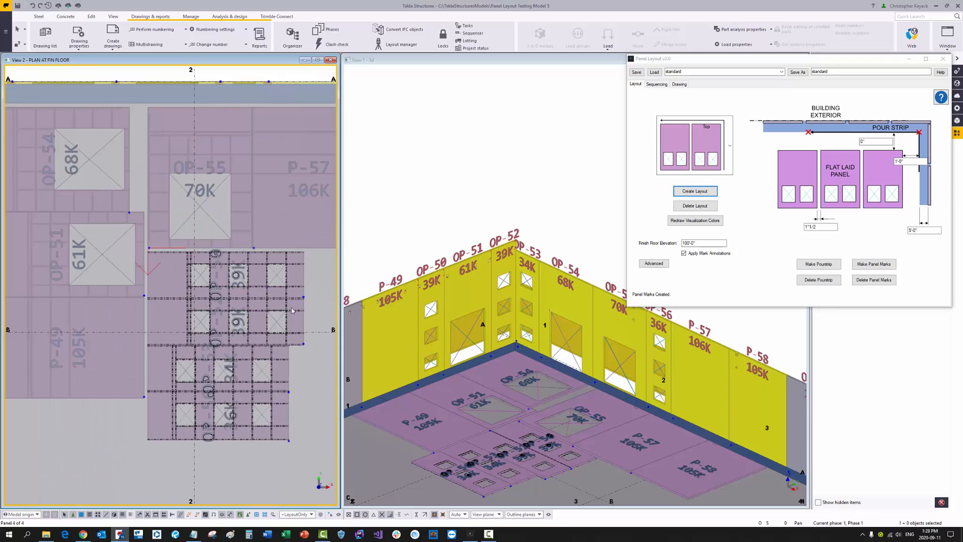
left_click(823, 226)
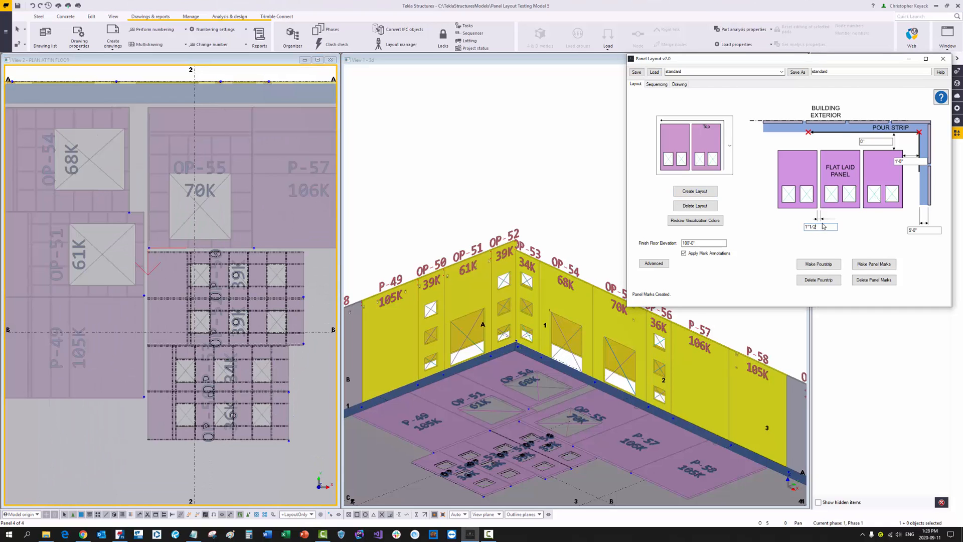
double_click(824, 227)
left_click(388, 218)
middle_click_drag(258, 272, 255, 270)
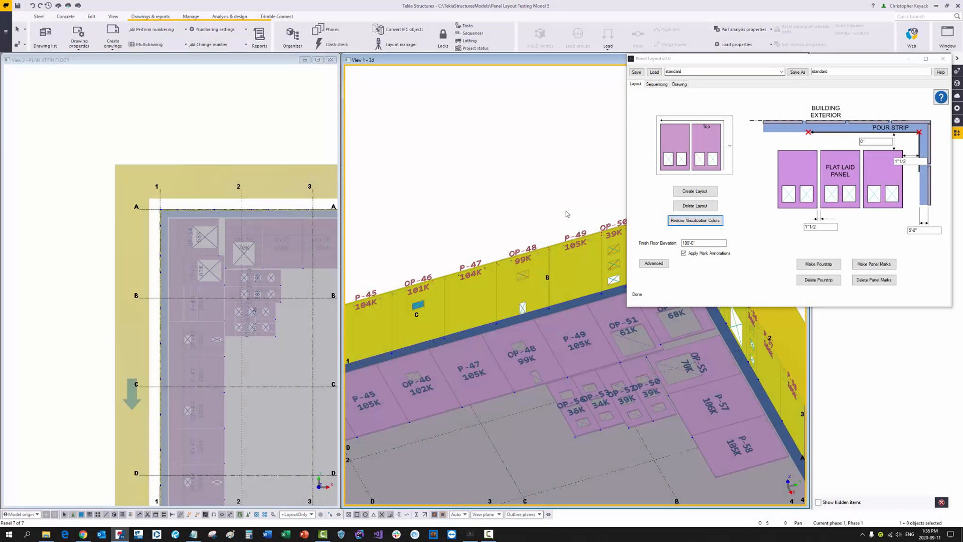
Set the lifting sequence individually from start number 1 for flat panels P-49, OP-48, P-47, OP-46 and P-45, in that order.
left_click(656, 84)
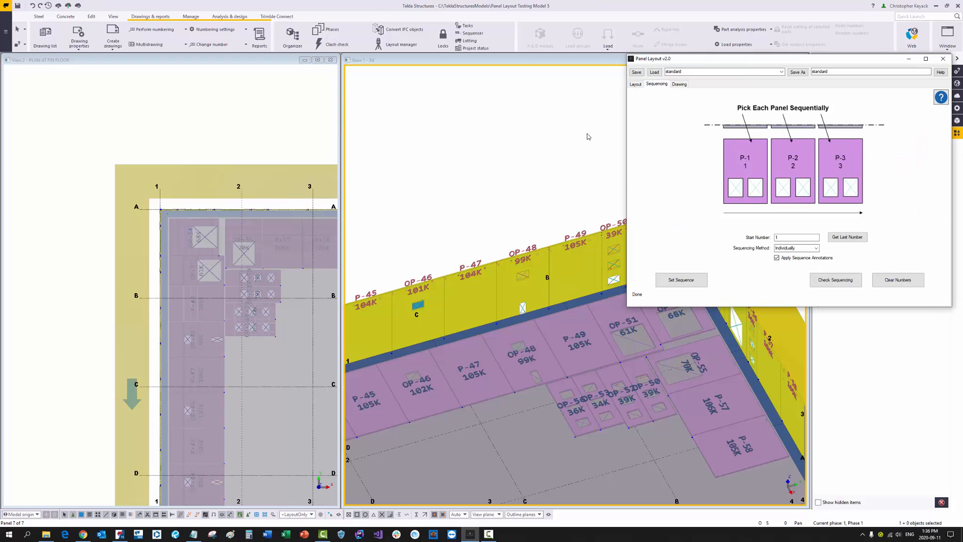
left_click(781, 237)
left_click(681, 280)
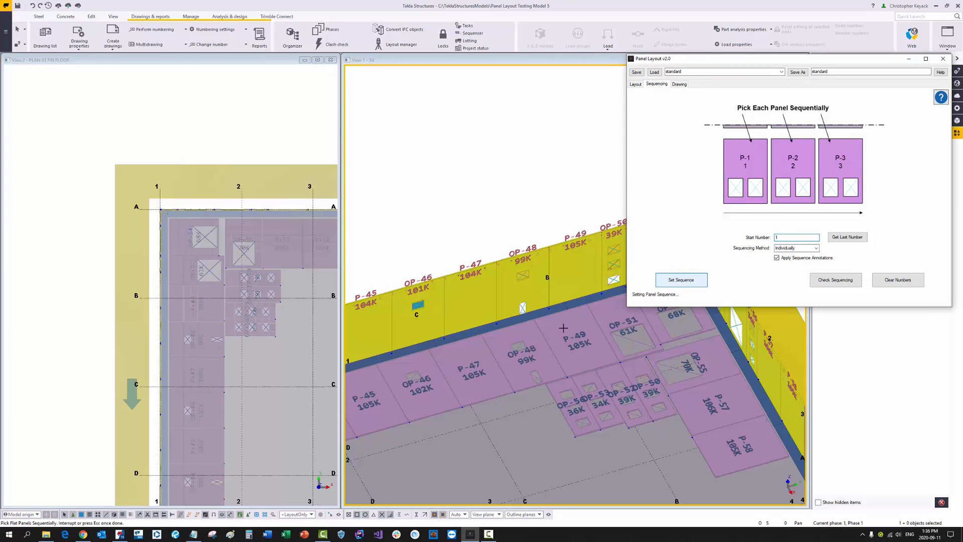
left_click(564, 324)
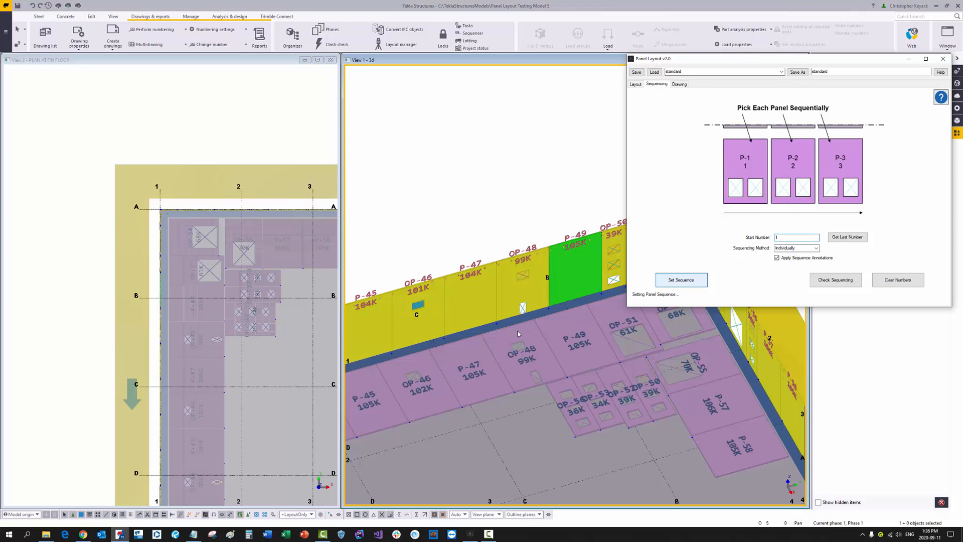
left_click(517, 331)
left_click(469, 347)
left_click(400, 366)
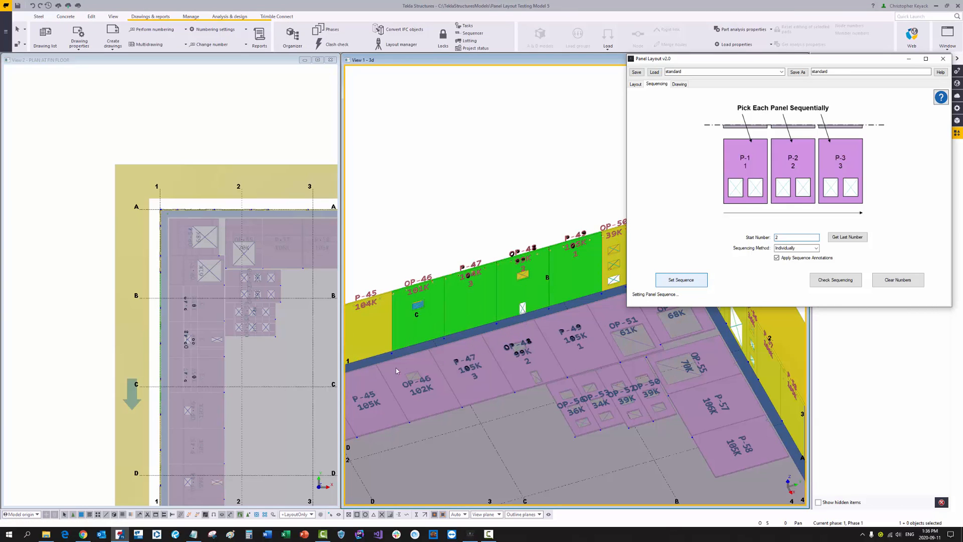
left_click(366, 315)
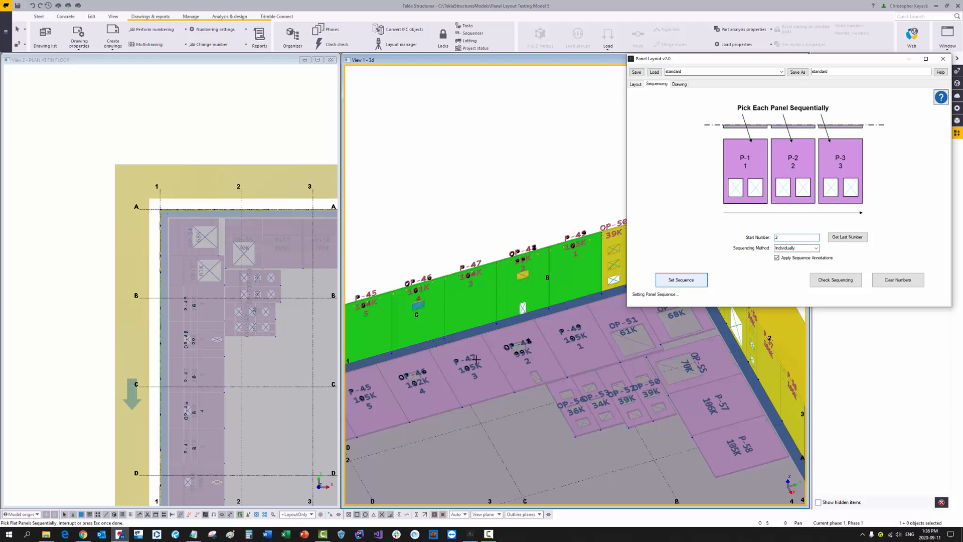
right_click(480, 209)
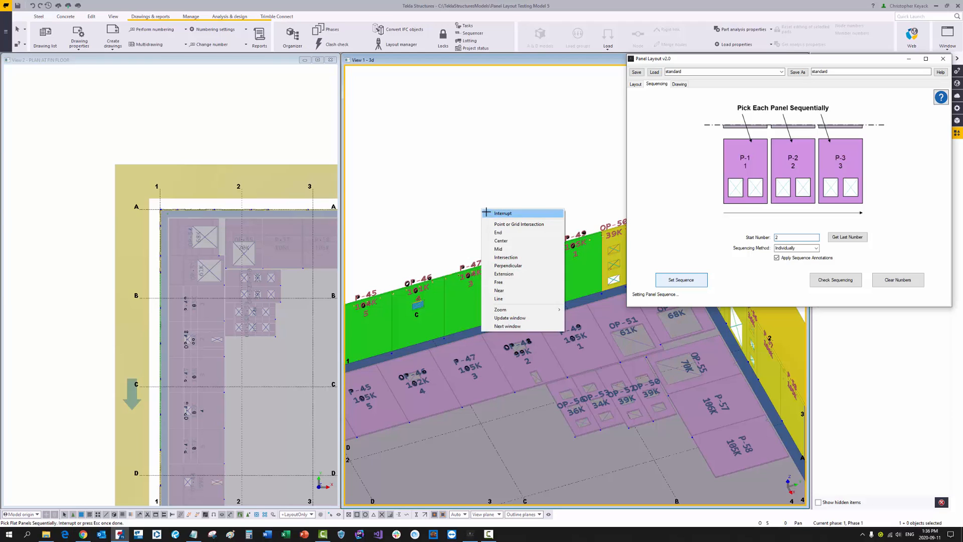
left_click(488, 213)
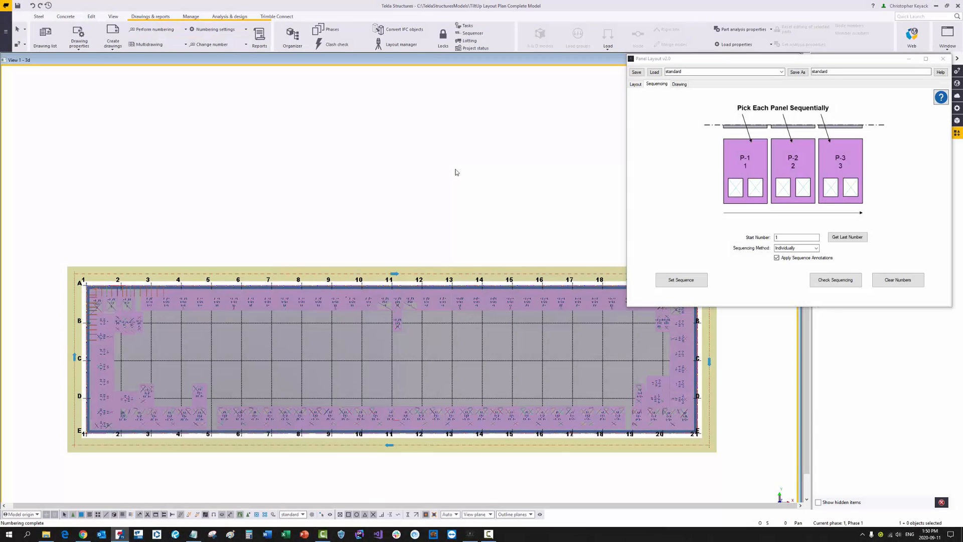
Create a general arrangement drawing of the panel layout with the JMT - Panel Layout 36x48 settings and automatic scaling, and close the Panel Layout tool.
left_click(678, 84)
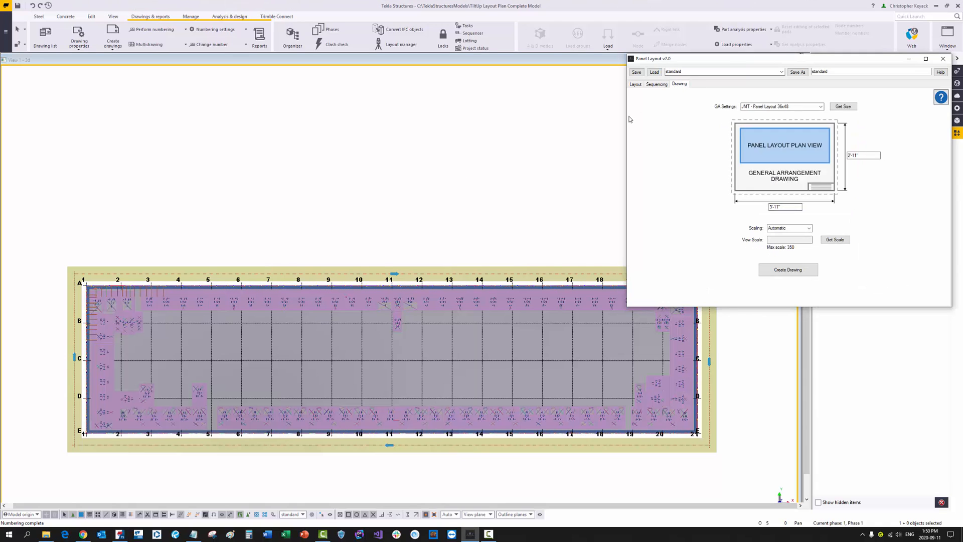
left_click(821, 106)
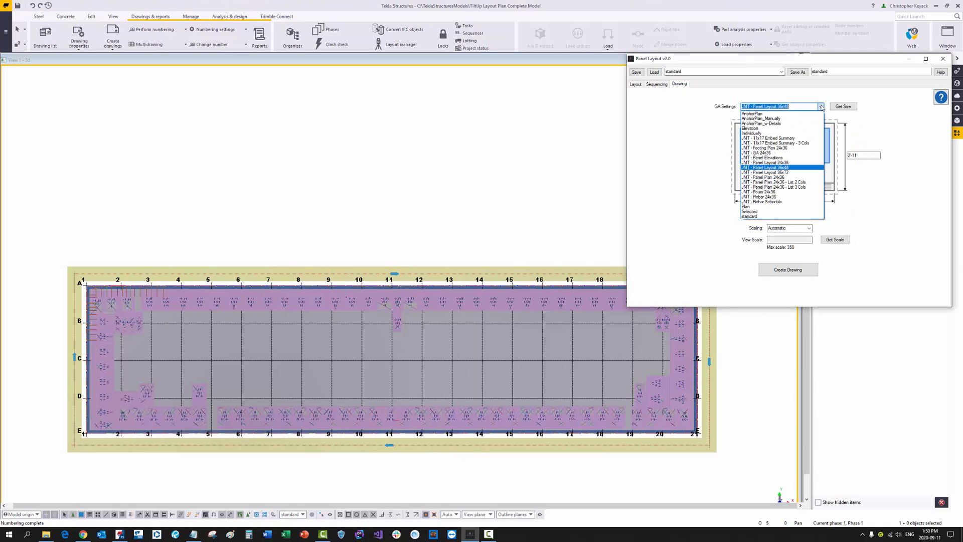
left_click(805, 168)
left_click(839, 106)
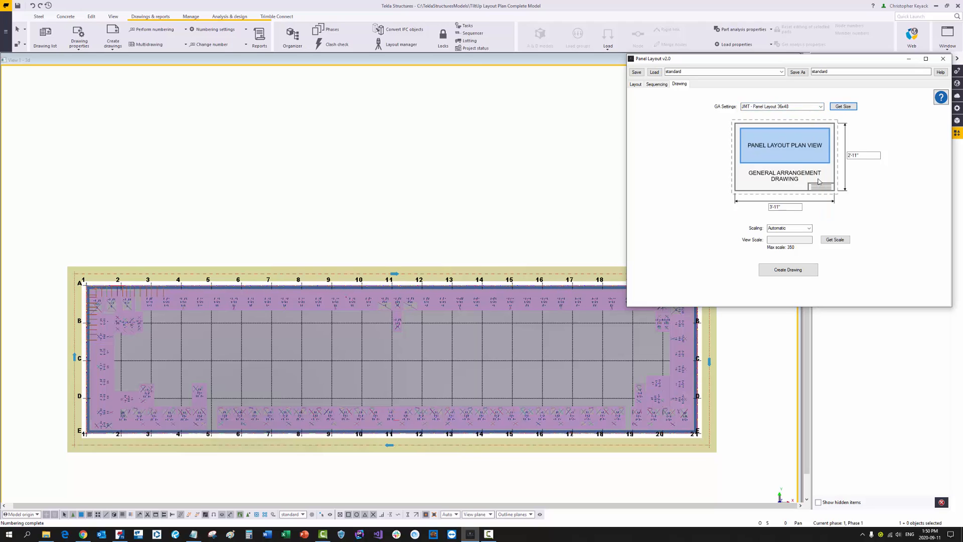
left_click(788, 270)
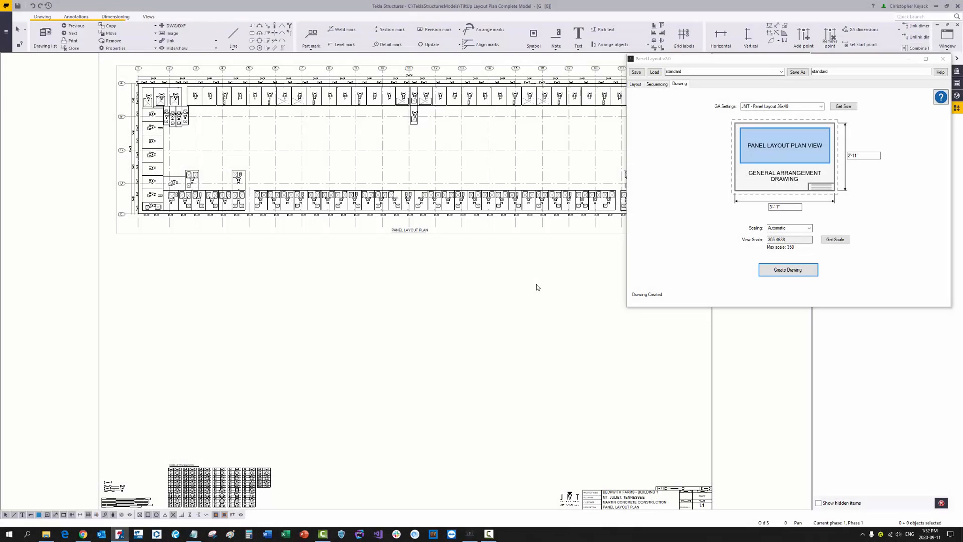
left_click(949, 58)
Examine the panel marks, weights and sequence numbers on the panel layout plan, from the grid 1 end to the whole plan view.
scroll(84, 92, "up", 5)
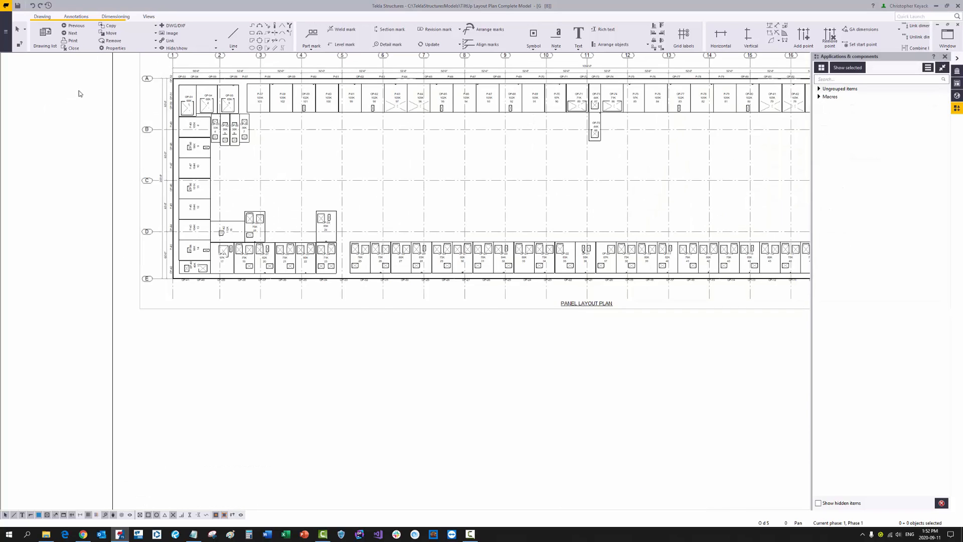
middle_click_drag(83, 94, 88, 124)
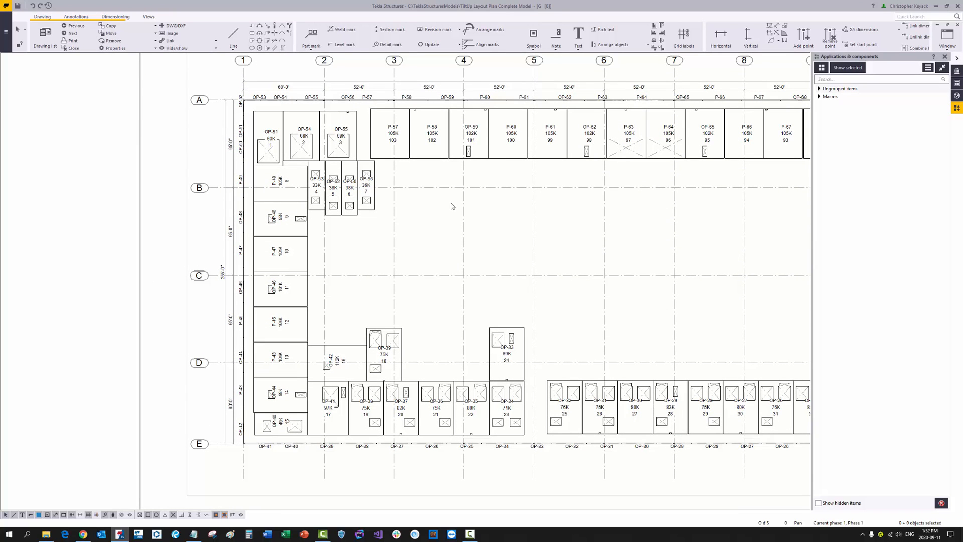
middle_click_drag(449, 206, 413, 209)
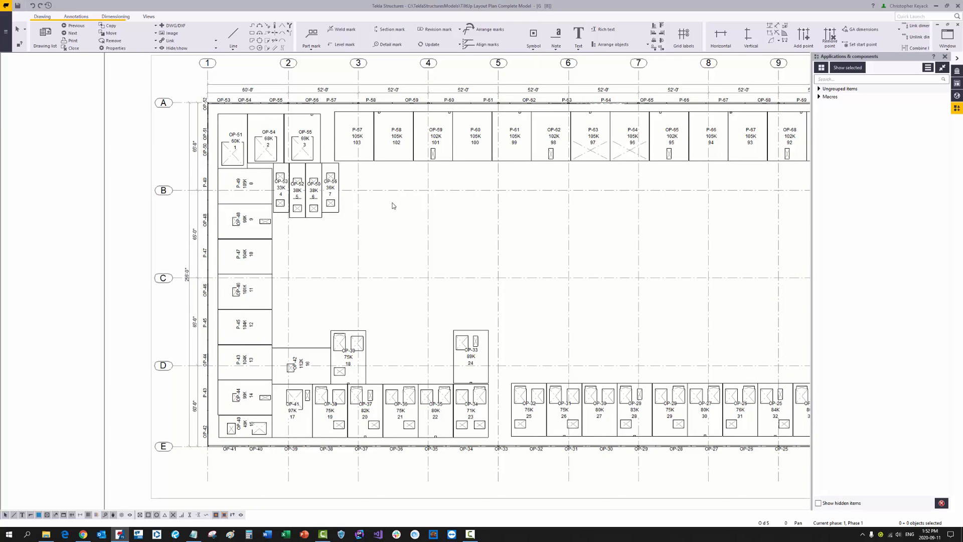
left_click(394, 139)
mouse_move(394, 136)
left_mouse_down()
mouse_move(385, 144)
mouse_move(392, 137)
left_mouse_up()
left_click(400, 175)
scroll(299, 184, "up", 1)
scroll(321, 188, "up", 1)
scroll(367, 239, "down", 2)
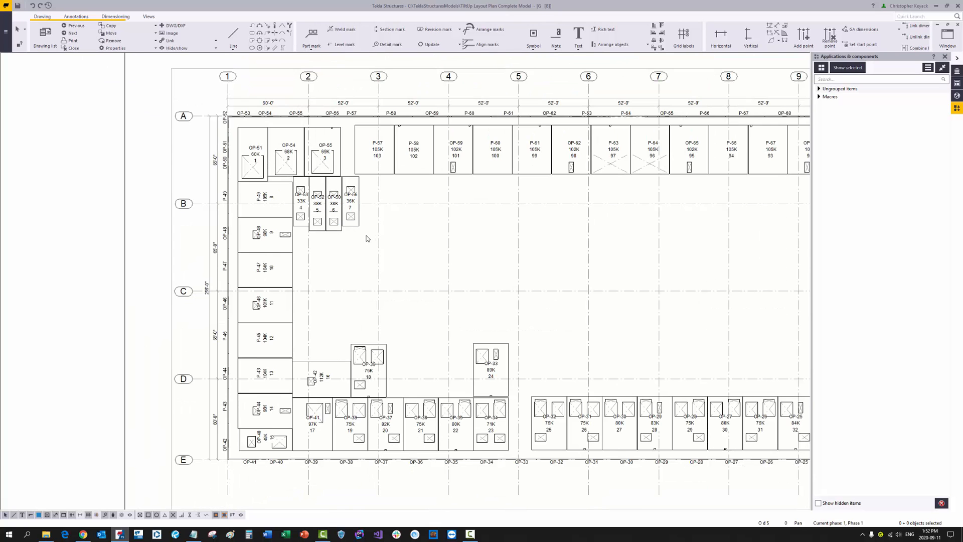
scroll(367, 239, "down", 4)
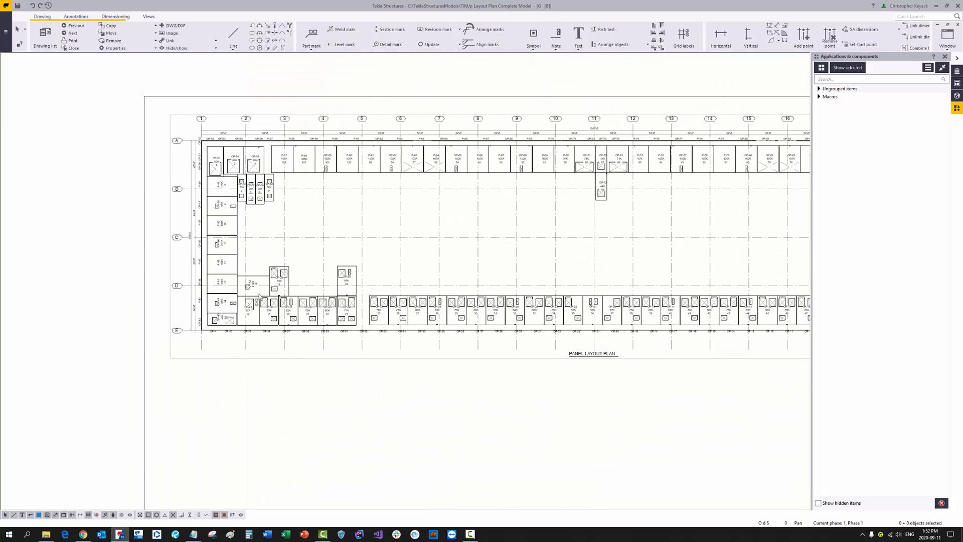
scroll(260, 296, "down", 1)
scroll(259, 294, "down", 1)
middle_click_drag(313, 320, 311, 270)
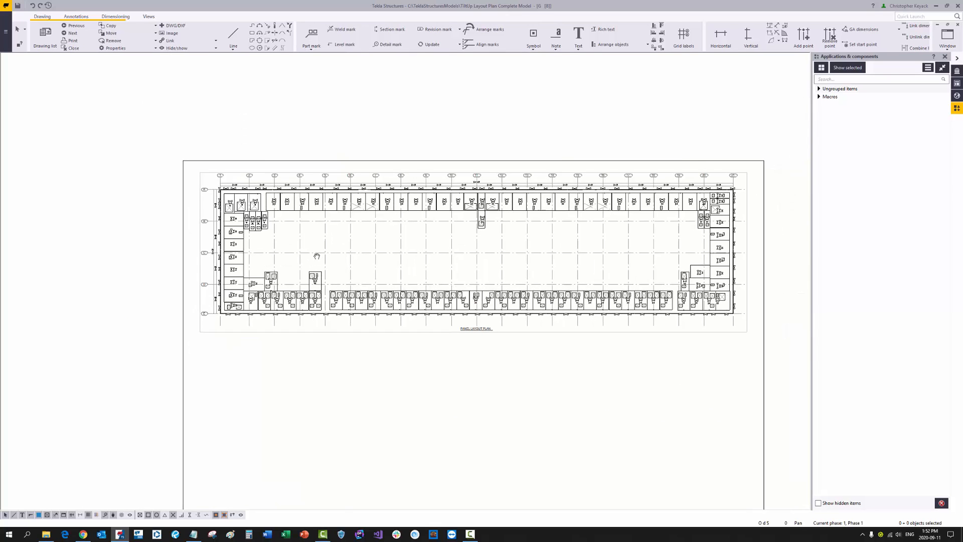
Review the legend and panel lifting sequence table, and check the overall arrangement of the drawing sheet.
scroll(304, 313, "up", 5)
scroll(247, 464, "up", 2)
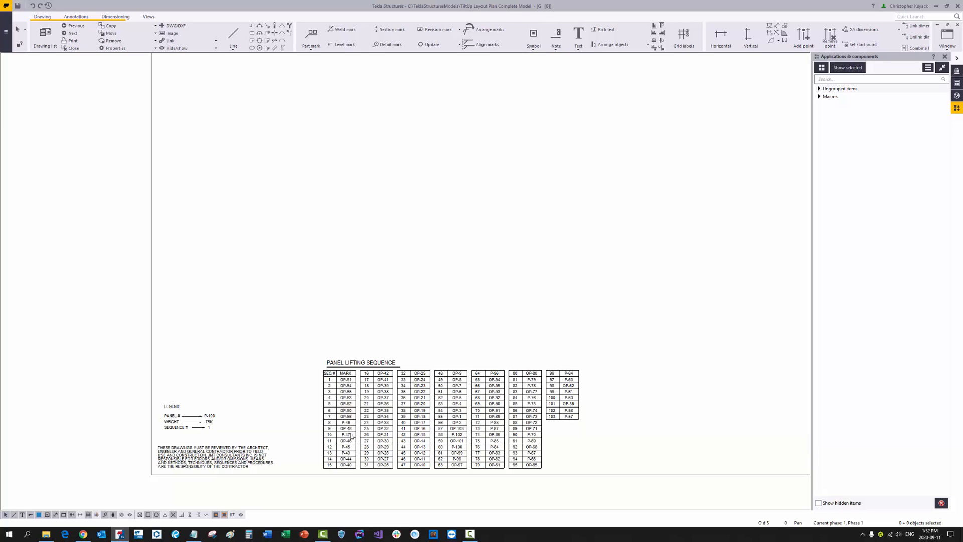
scroll(415, 336, "down", 5)
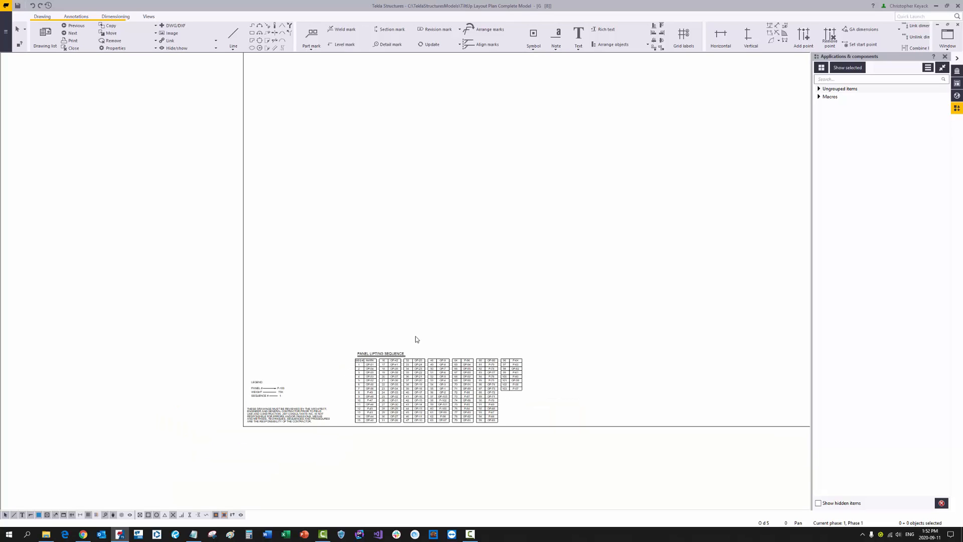
scroll(312, 369, "down", 6)
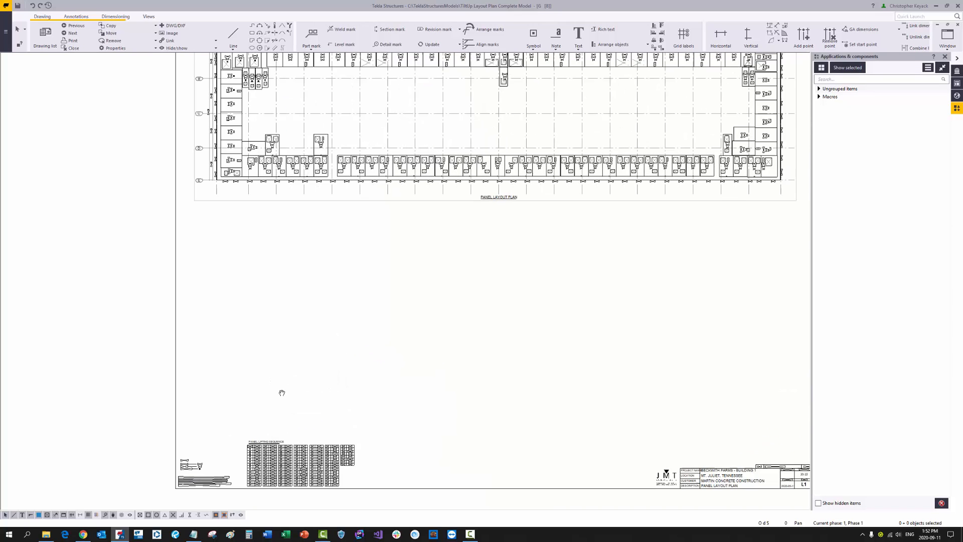
scroll(279, 401, "down", 1)
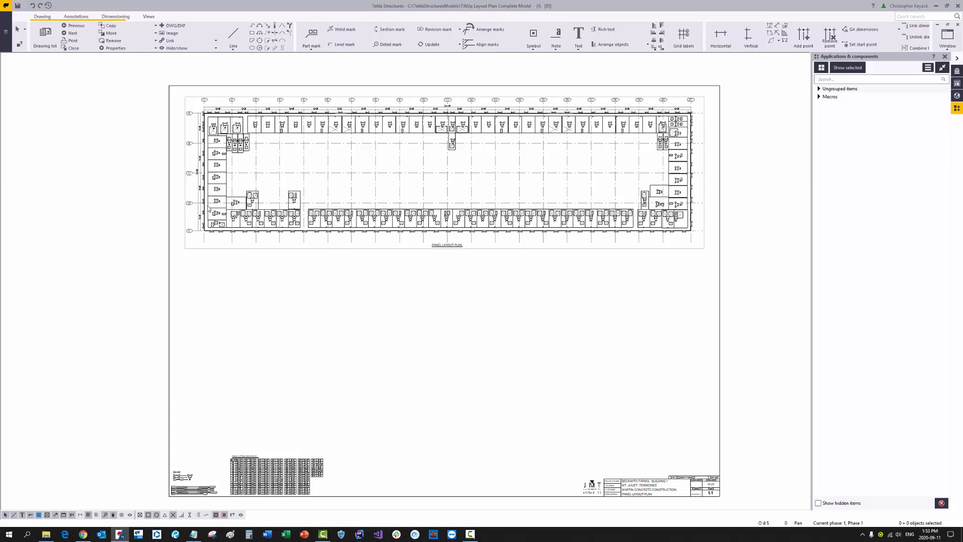
scroll(237, 133, "up", 1)
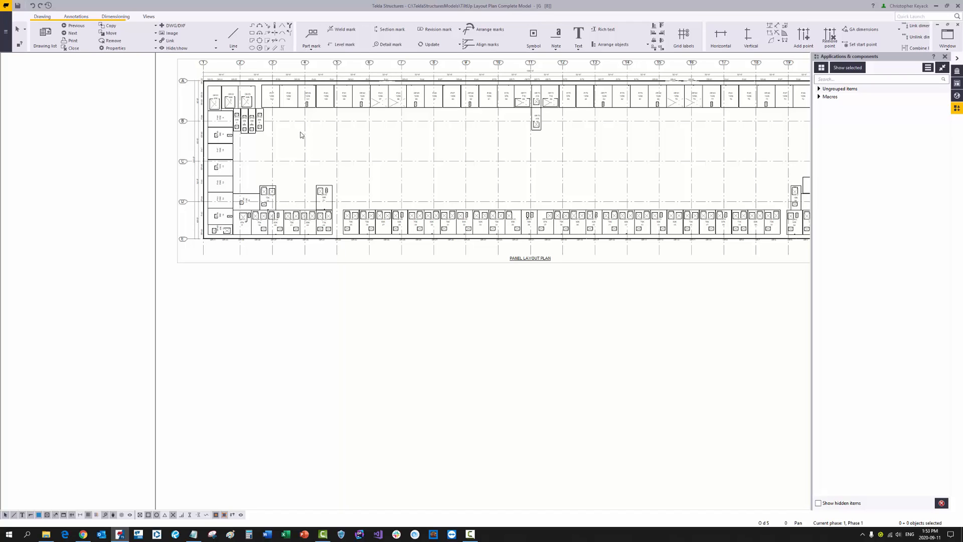
scroll(279, 152, "down", 3)
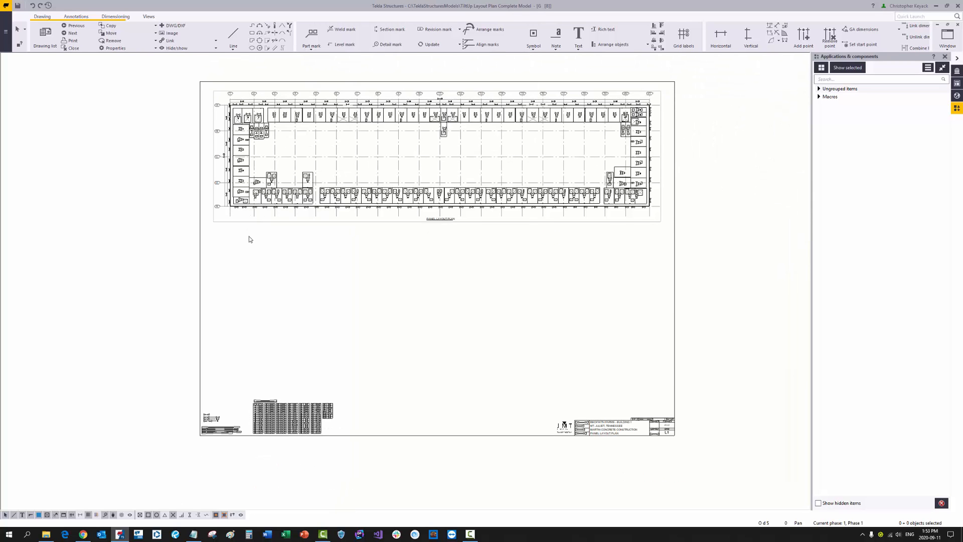